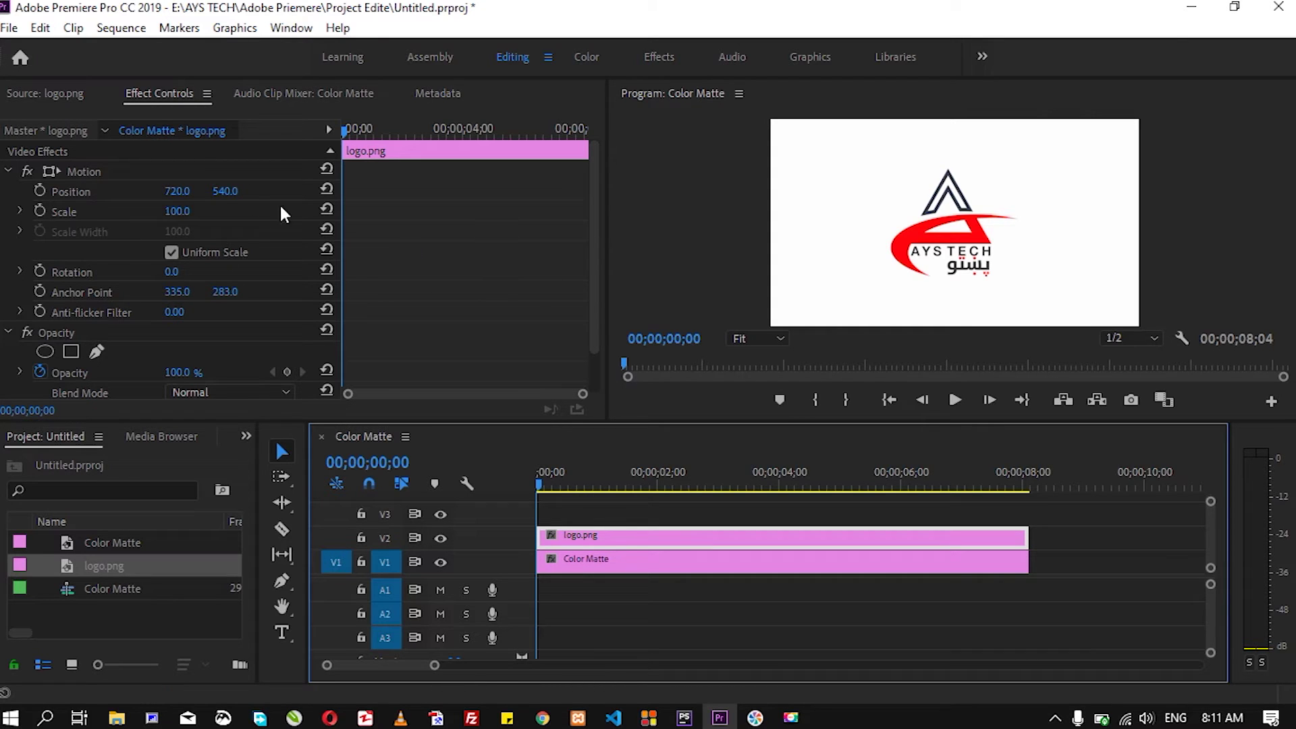
# Try enlarging the logo to a scale of 107 and reset its scale to the default.
pyautogui.moveTo(173, 216); pyautogui.dragTo(256, 217)
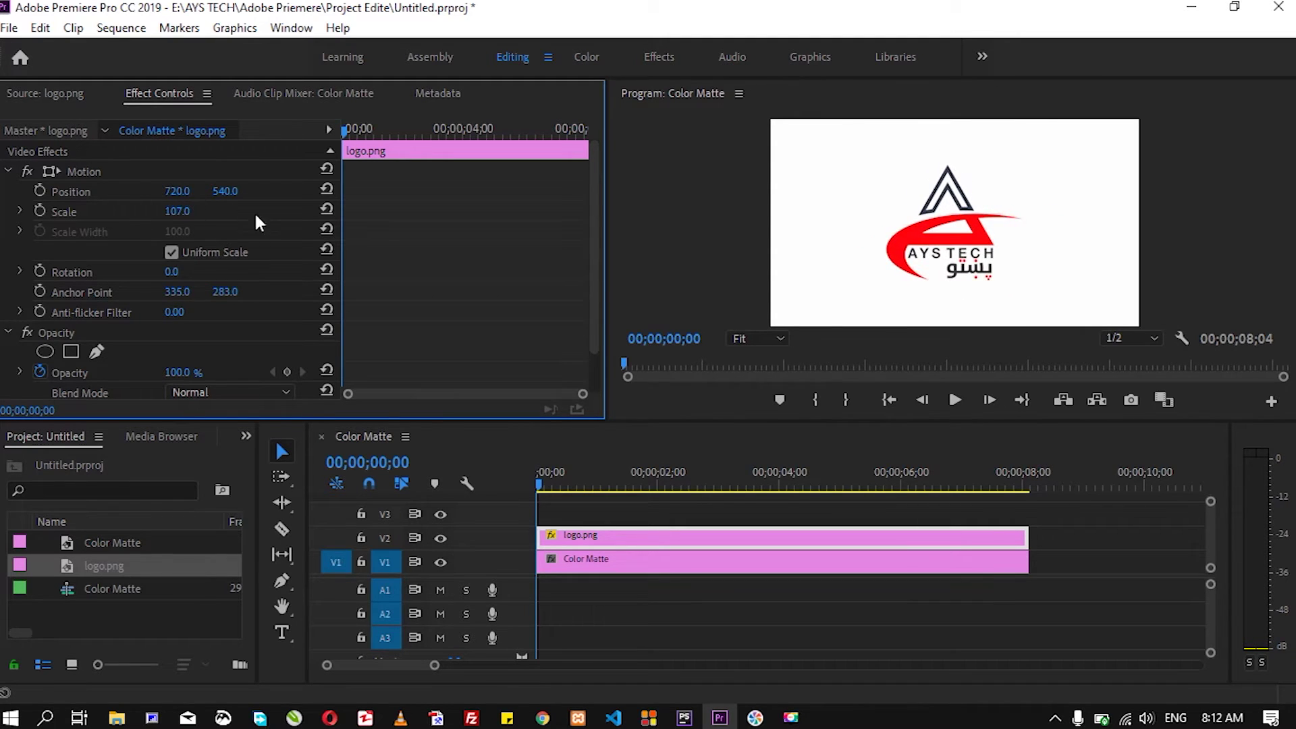
pyautogui.click(328, 208)
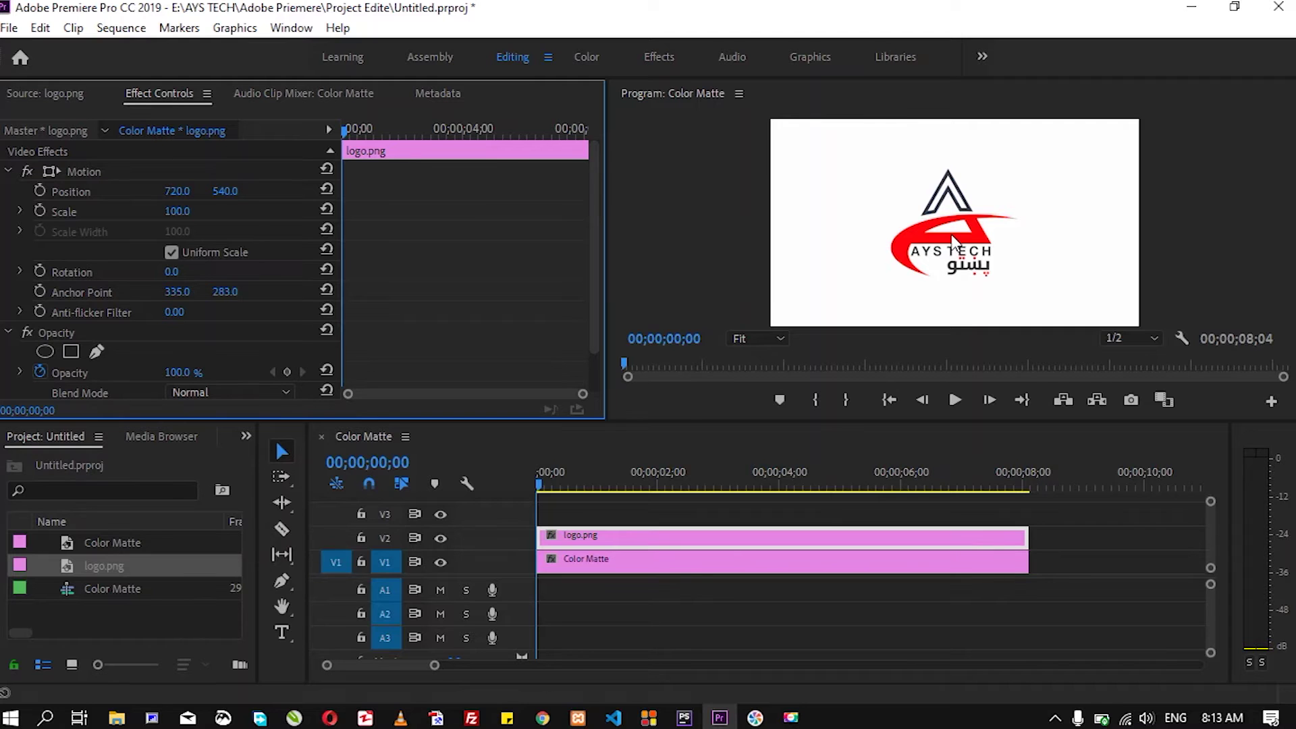
# Place the logo outside the frame at horizontal position -281 and enable Position keyframing on the first frame.
pyautogui.moveTo(537, 483)
pyautogui.mouseDown()
pyautogui.moveTo(565, 483)
pyautogui.moveTo(526, 483)
pyautogui.mouseUp()
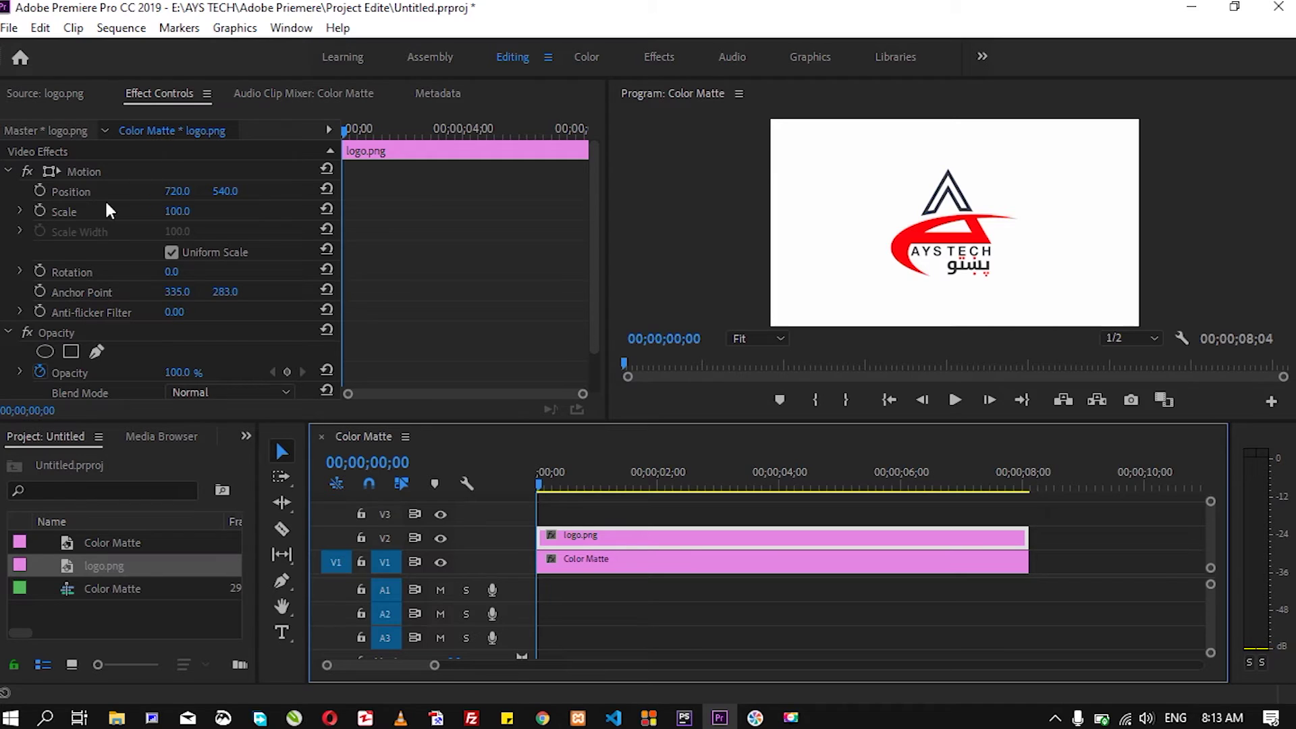
pyautogui.moveTo(177, 191); pyautogui.dragTo(2, 191)
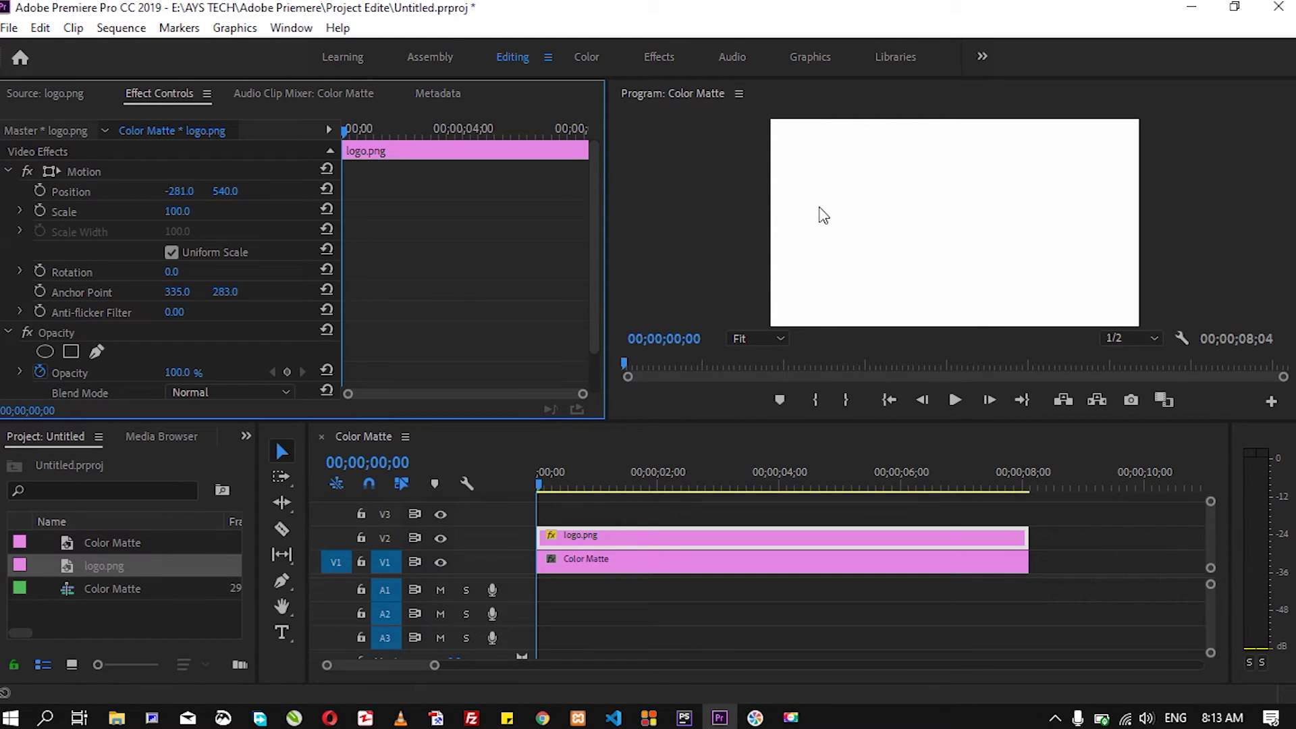
pyautogui.click(556, 484)
pyautogui.moveTo(566, 483); pyautogui.dragTo(535, 481)
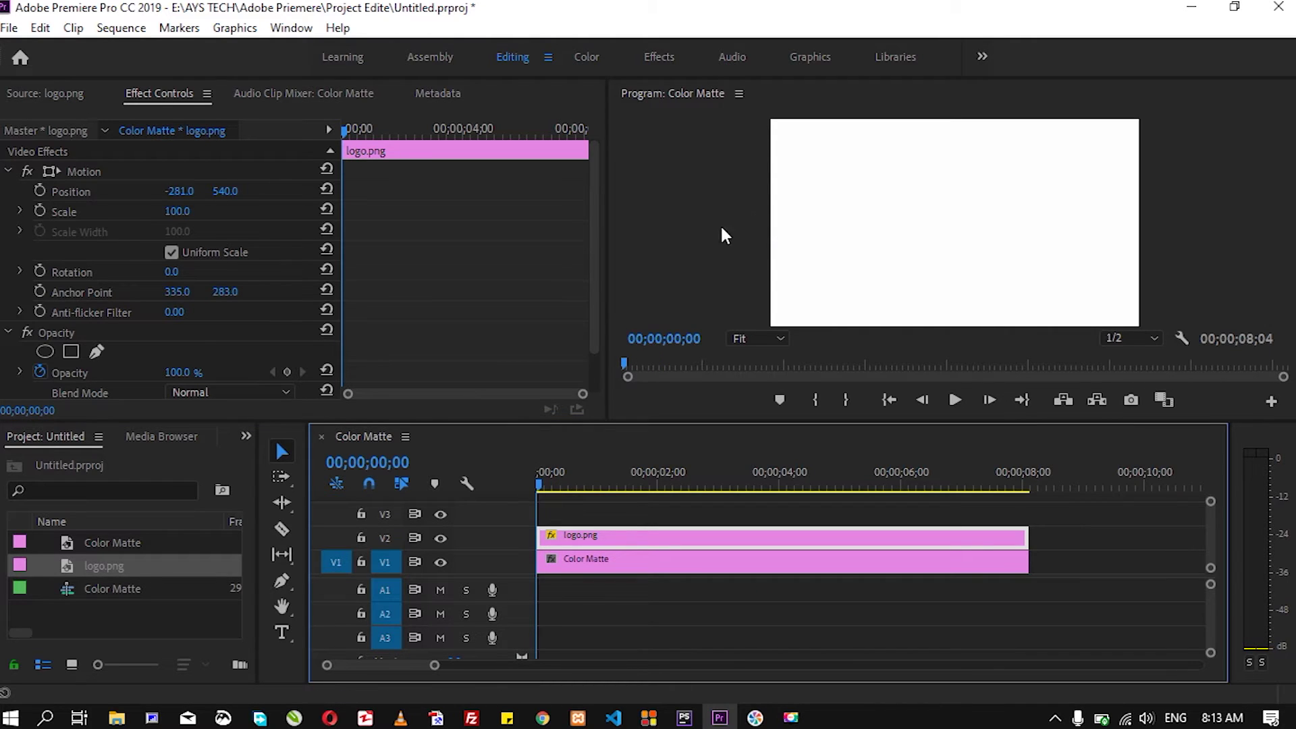
pyautogui.click(39, 191)
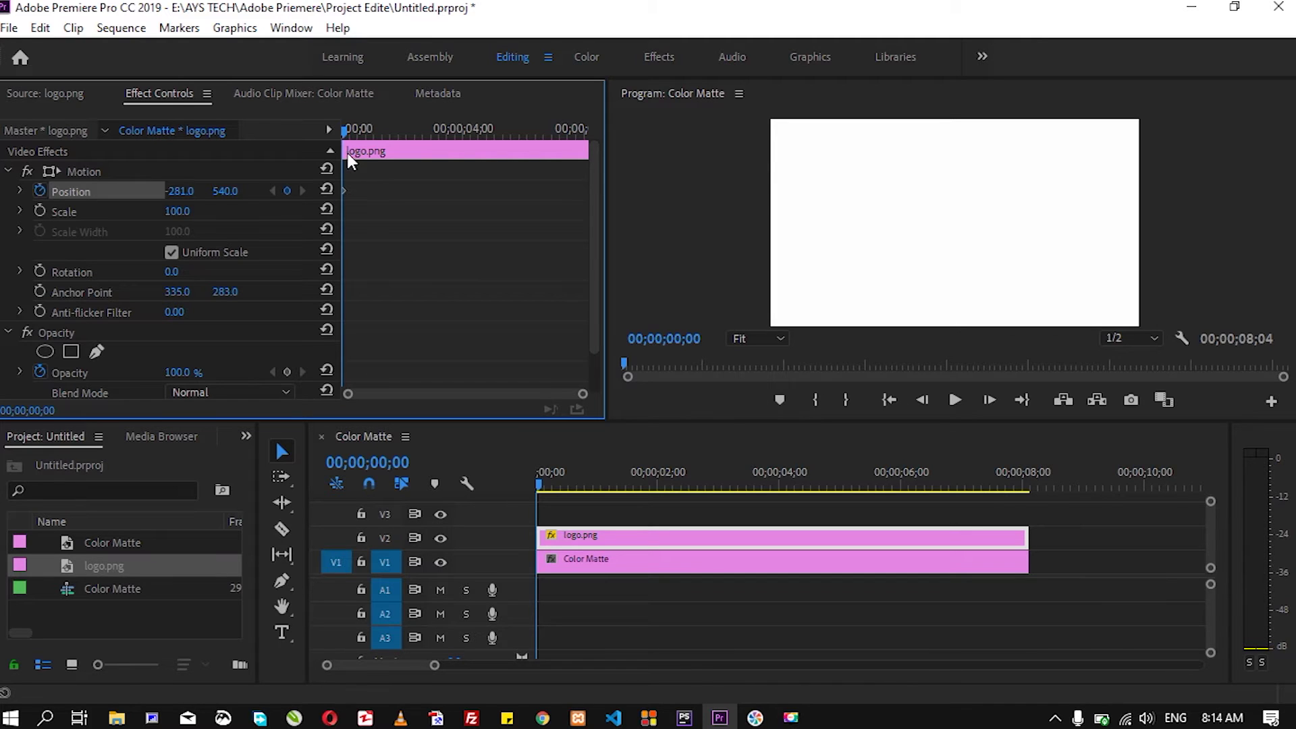
pyautogui.moveTo(342, 129); pyautogui.dragTo(366, 128)
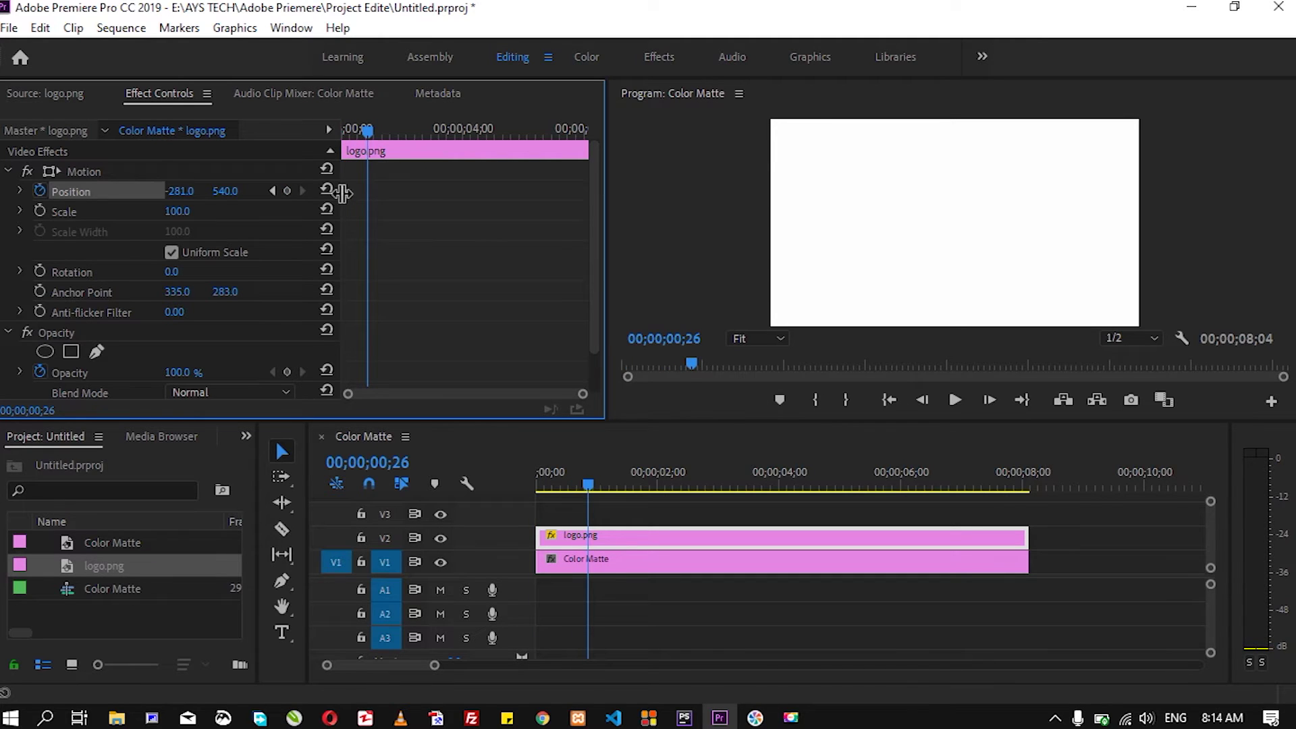
pyautogui.moveTo(368, 128); pyautogui.dragTo(324, 130)
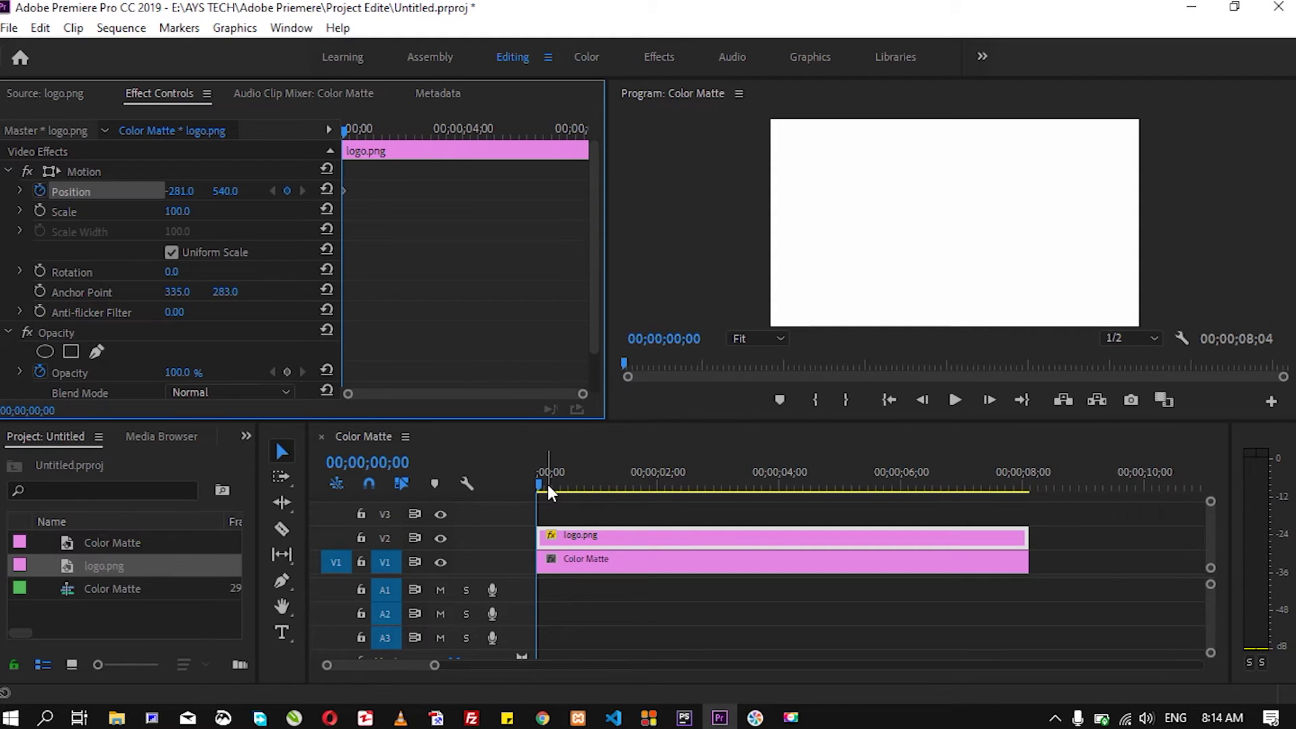
# Keyframe the logo's horizontal position at 701 at 00;00;01;11 and hold it with another Position keyframe at 00;00;03;24.
pyautogui.moveTo(541, 484); pyautogui.dragTo(620, 481)
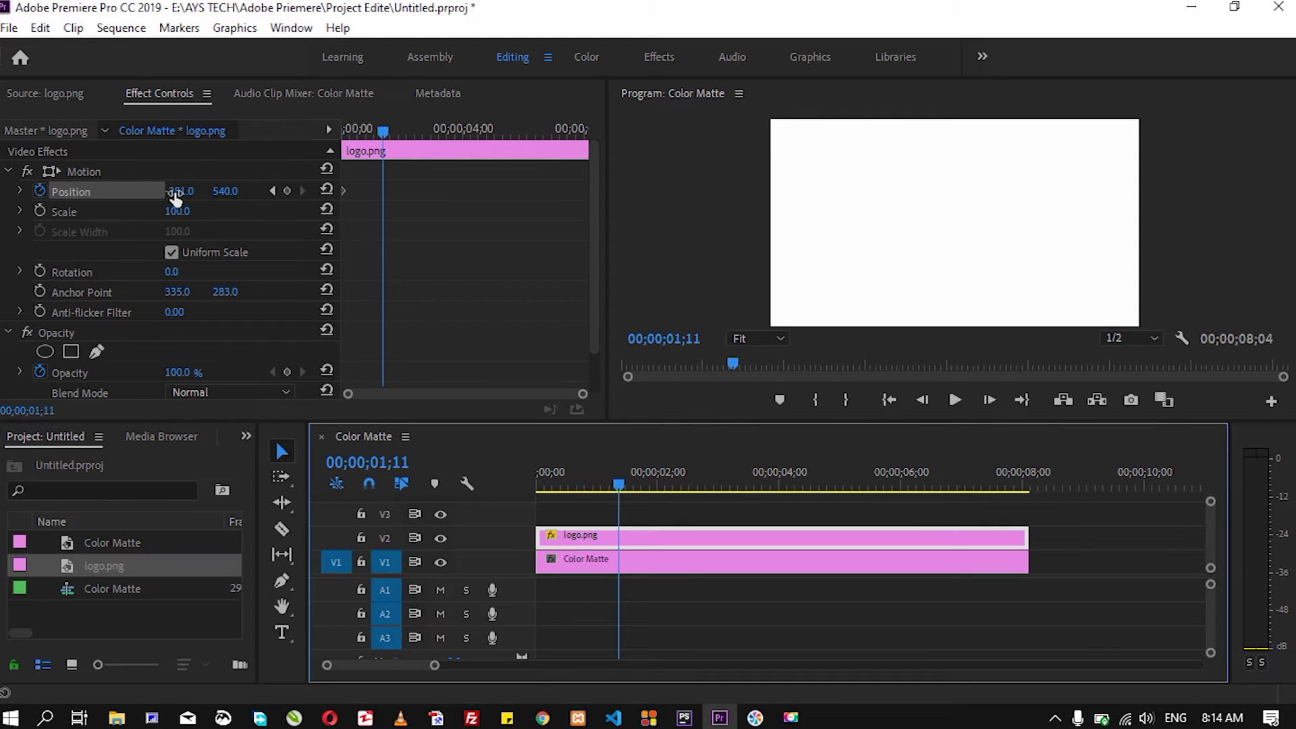
pyautogui.moveTo(179, 191); pyautogui.dragTo(842, 191)
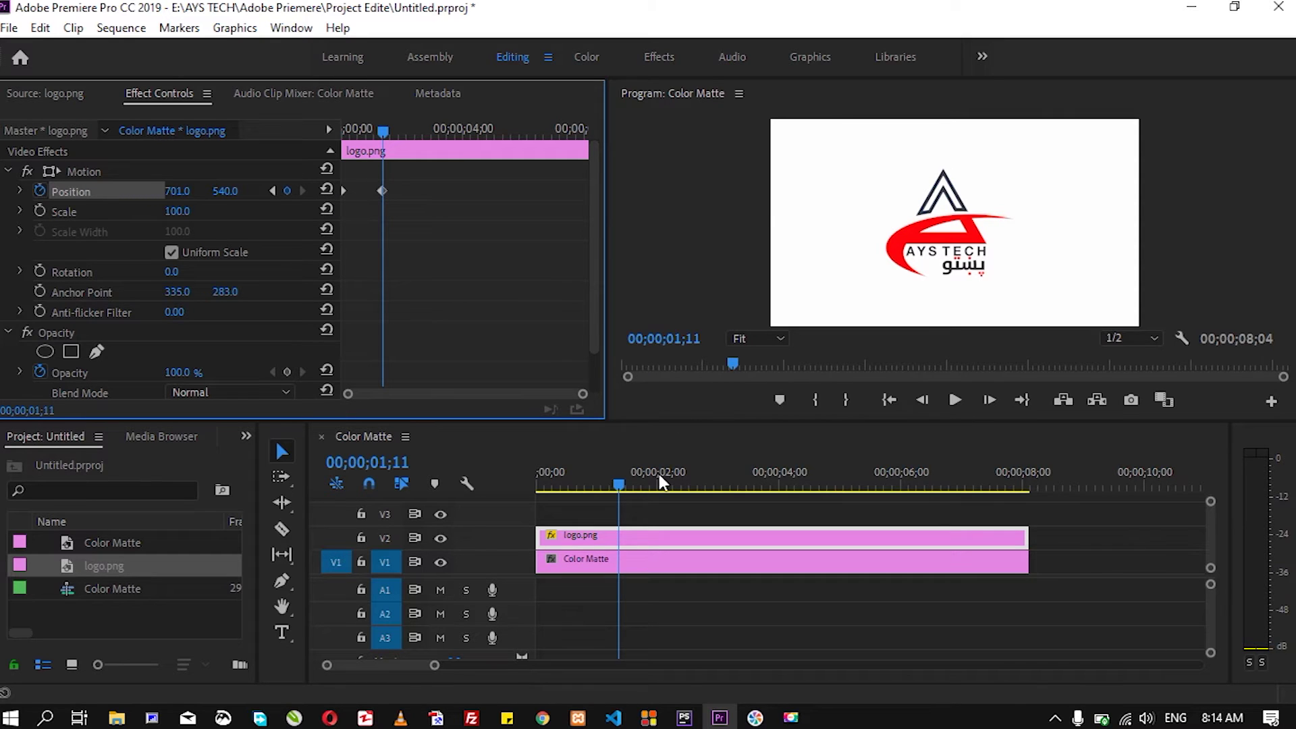
pyautogui.moveTo(619, 483); pyautogui.dragTo(766, 486)
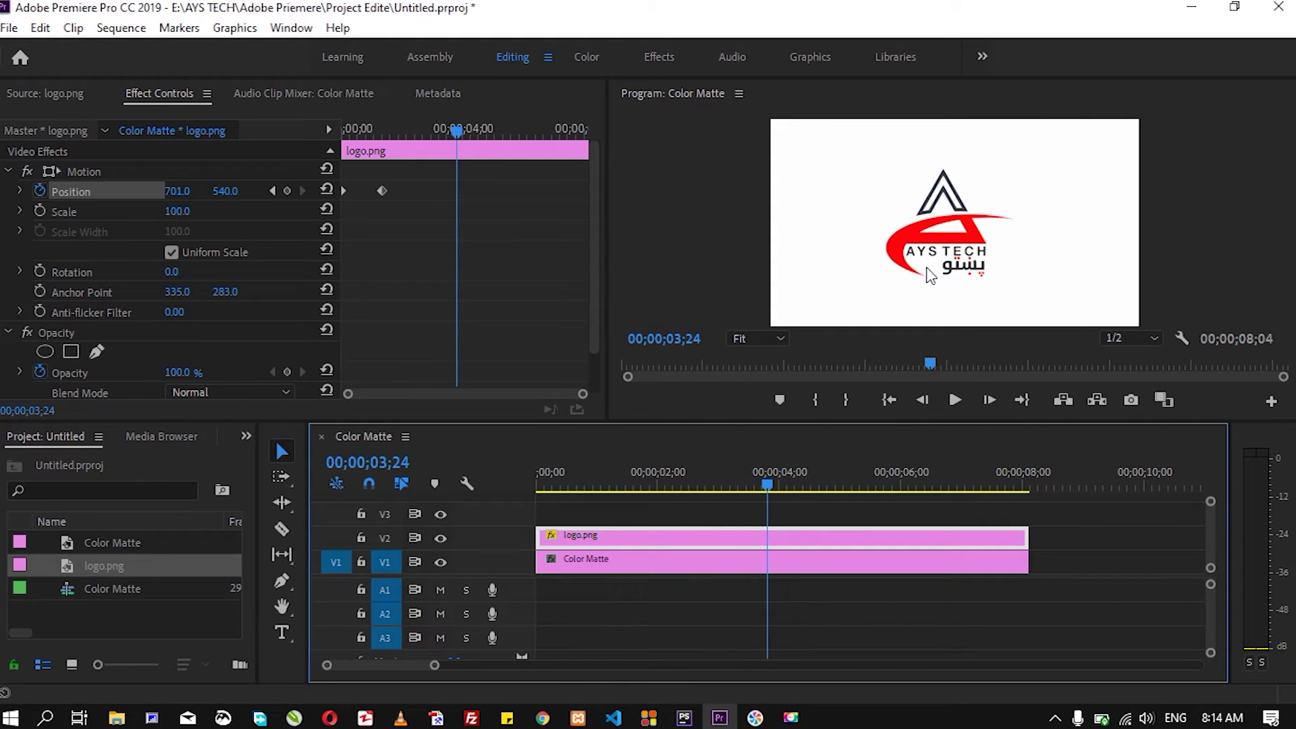
pyautogui.click(288, 191)
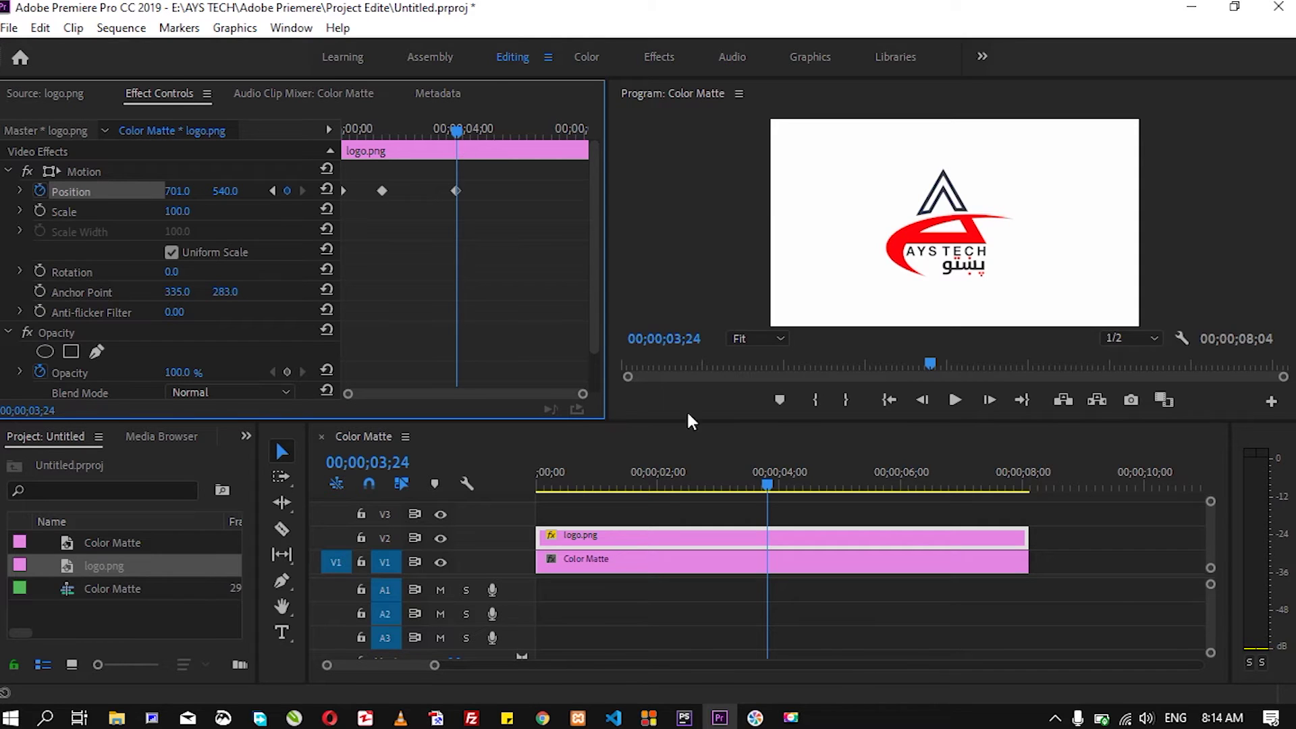
# Keyframe the logo's exit at horizontal position 1853 at 00;00;05;14 and play the animation from the start.
pyautogui.moveTo(767, 483); pyautogui.dragTo(869, 483)
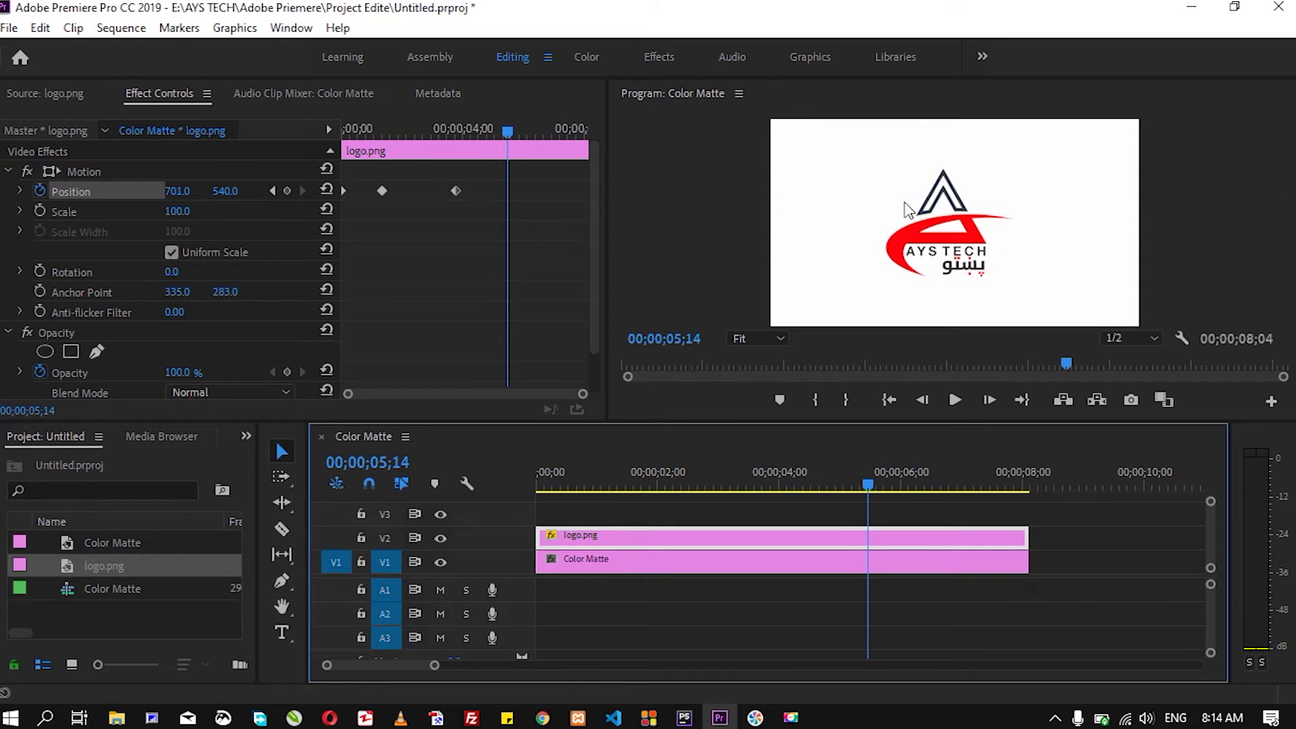
pyautogui.moveTo(173, 192); pyautogui.dragTo(951, 192)
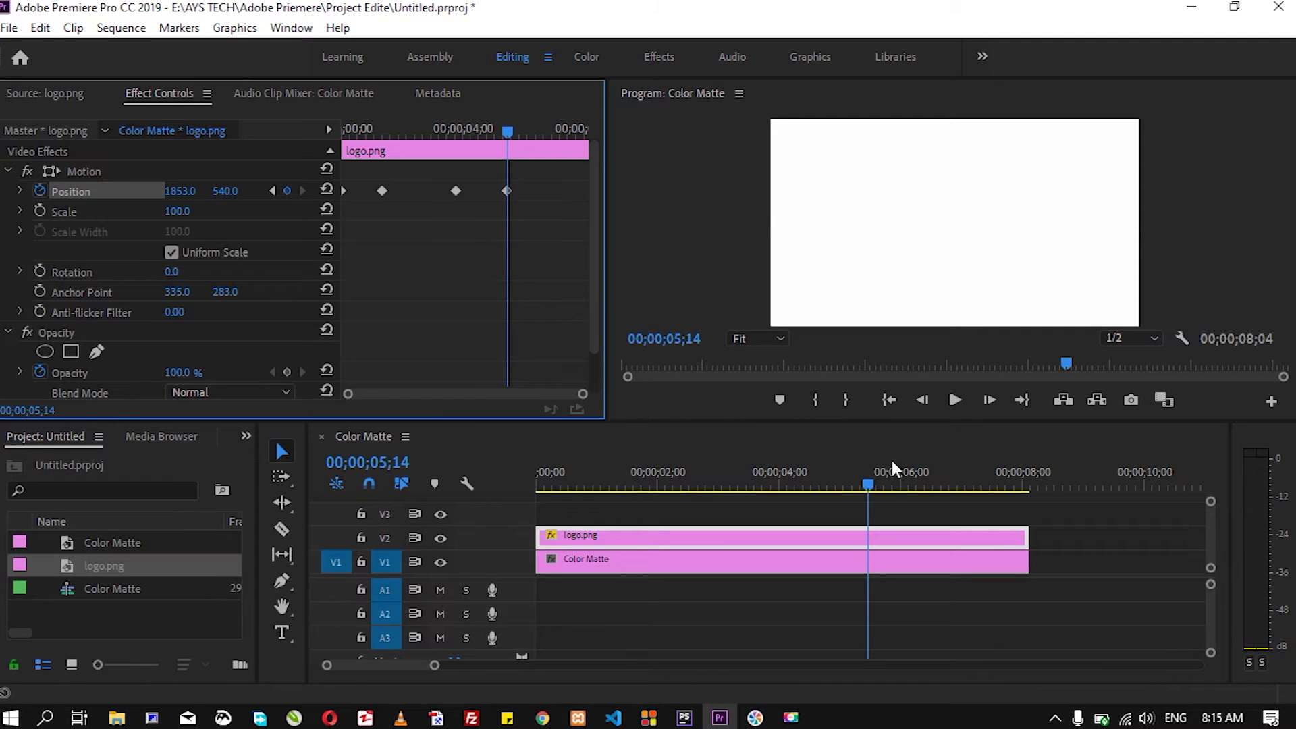
pyautogui.moveTo(872, 482); pyautogui.dragTo(479, 512)
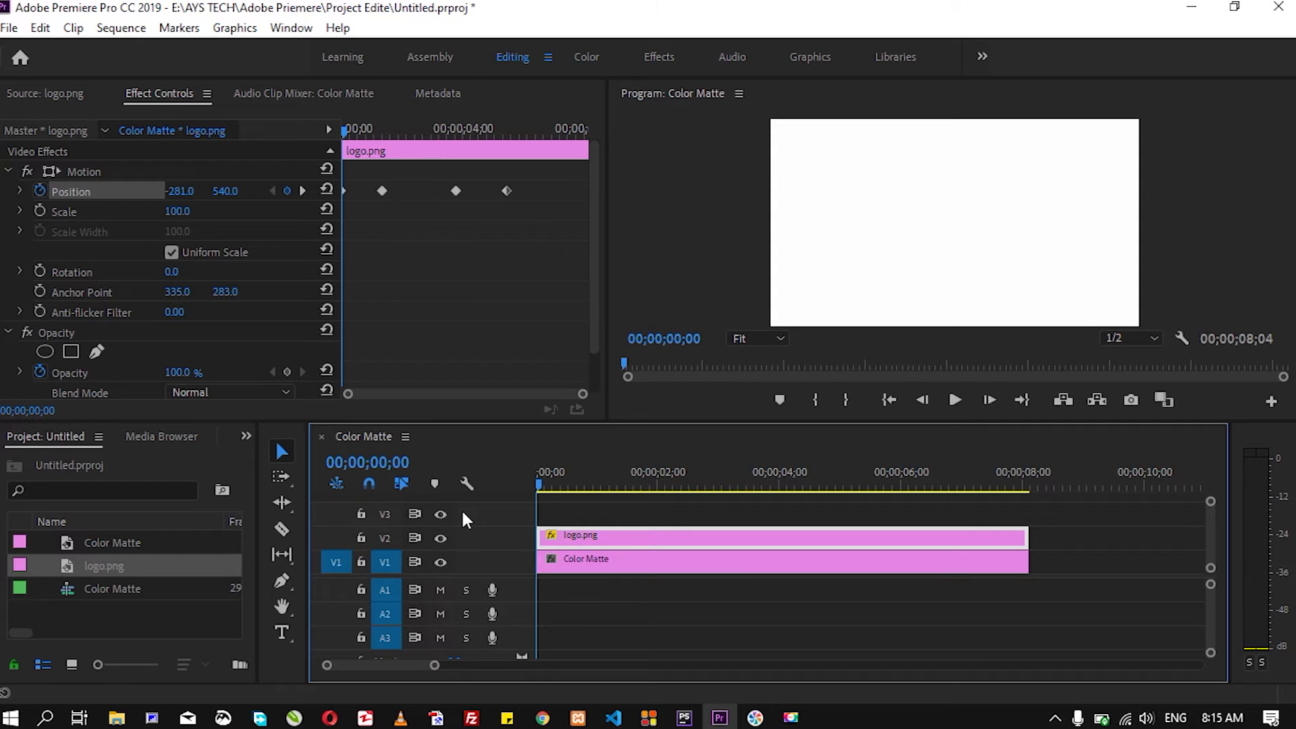
pyautogui.press('space')
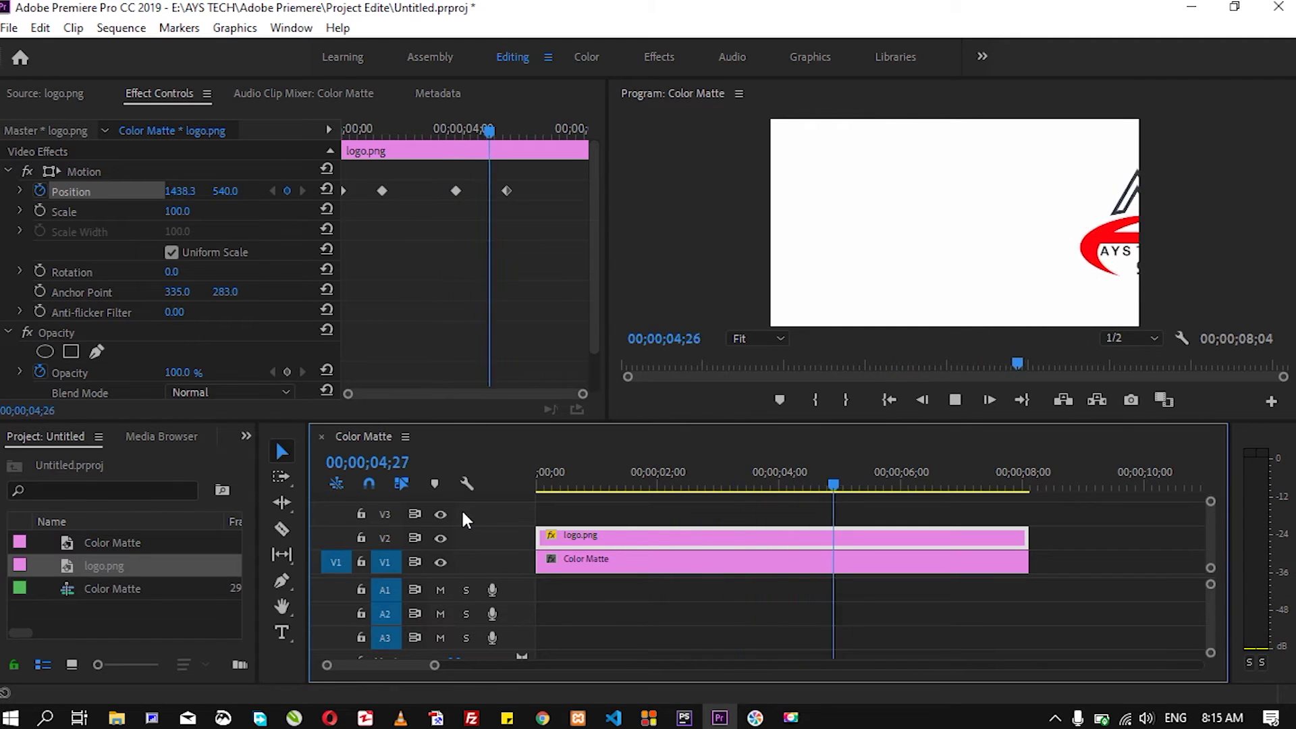
pyautogui.press('space')
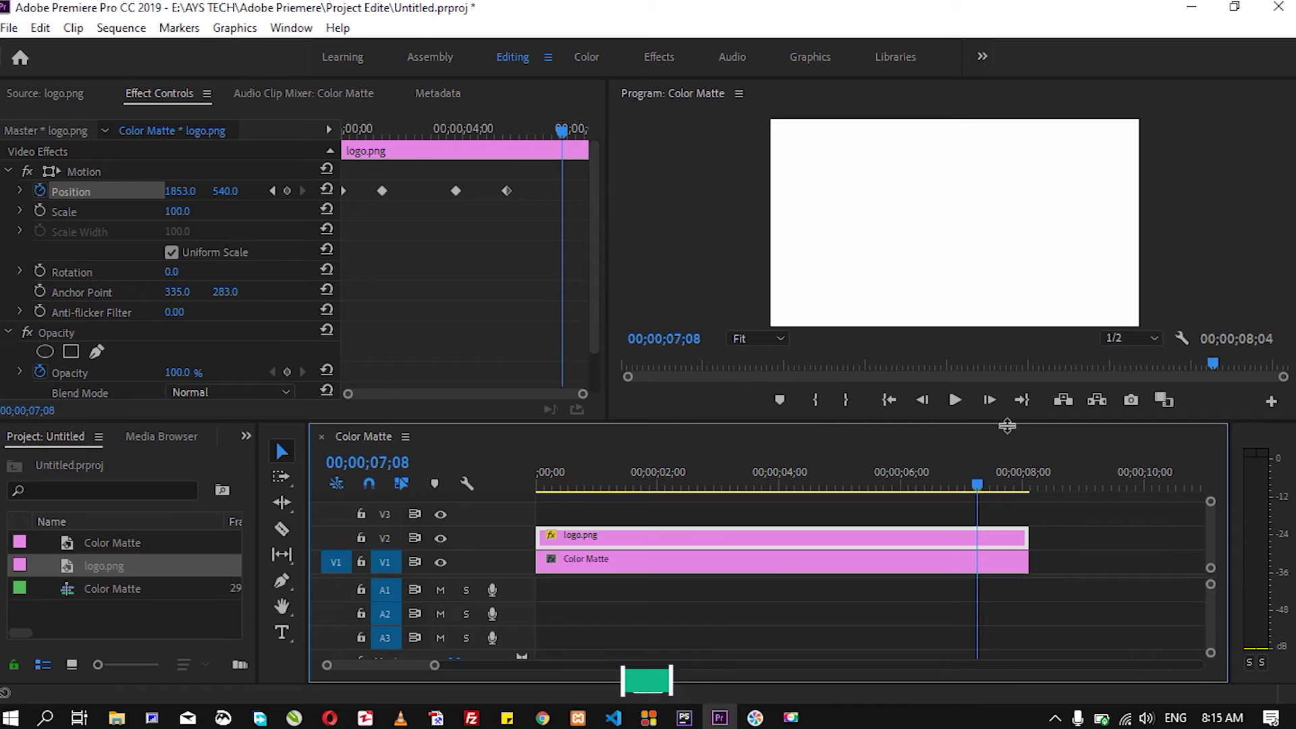
# Shift the second Position keyframe earlier in two stages to speed up the logo's entrance, playing back each change.
pyautogui.moveTo(977, 481); pyautogui.dragTo(452, 515)
pyautogui.click(382, 191)
pyautogui.moveTo(383, 192); pyautogui.dragTo(364, 192)
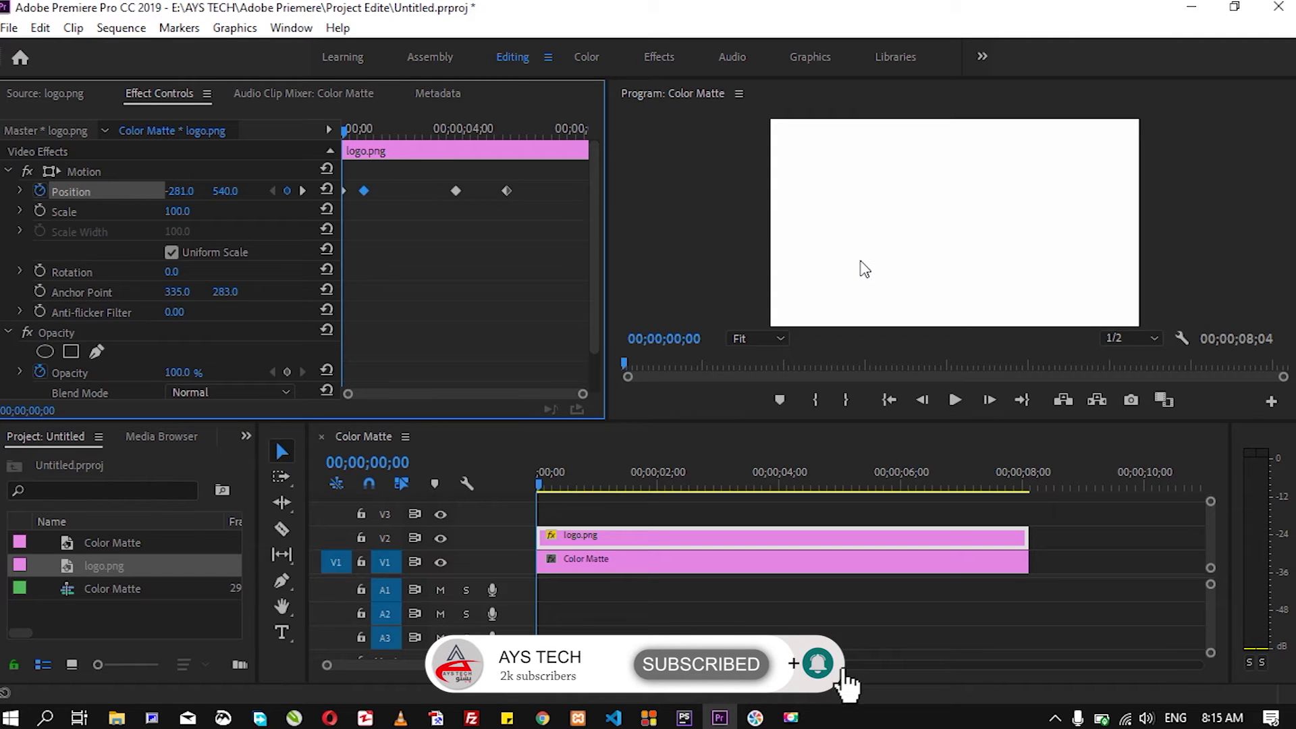
pyautogui.press('space')
pyautogui.press('space')
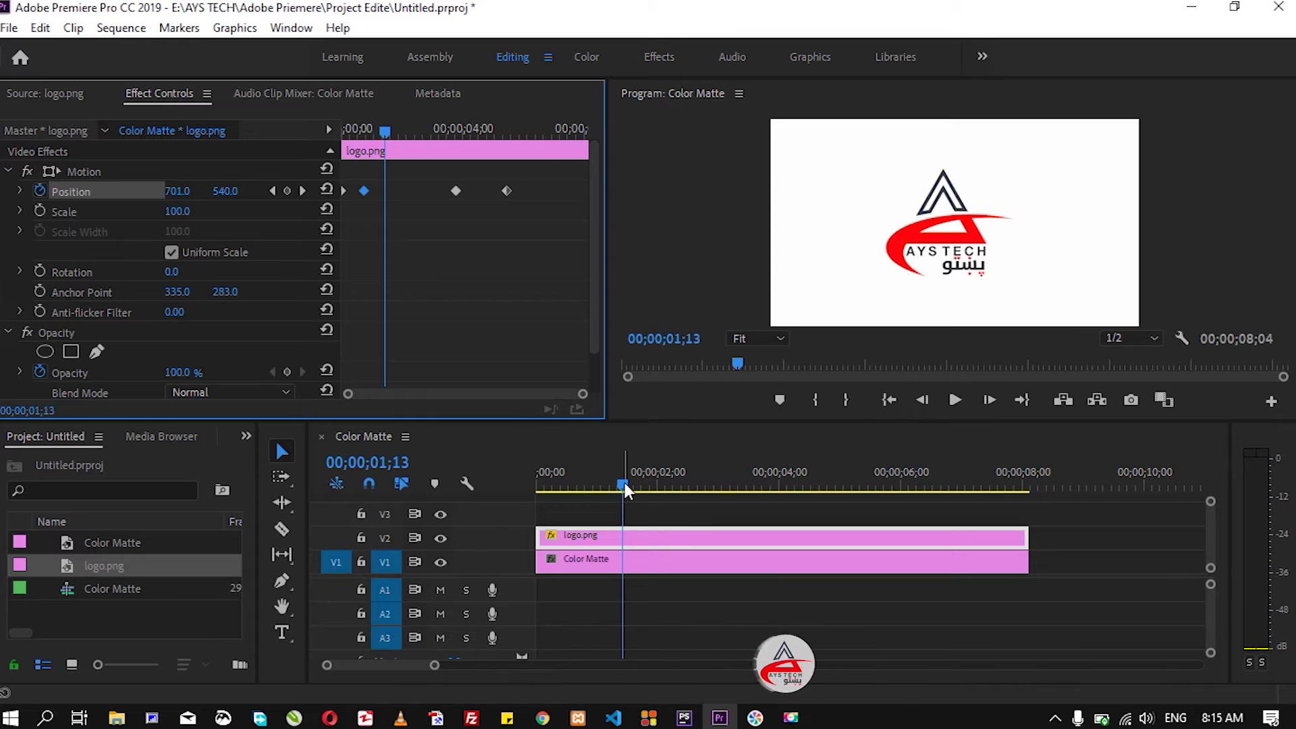
pyautogui.moveTo(624, 484); pyautogui.dragTo(499, 498)
pyautogui.moveTo(368, 190); pyautogui.dragTo(358, 190)
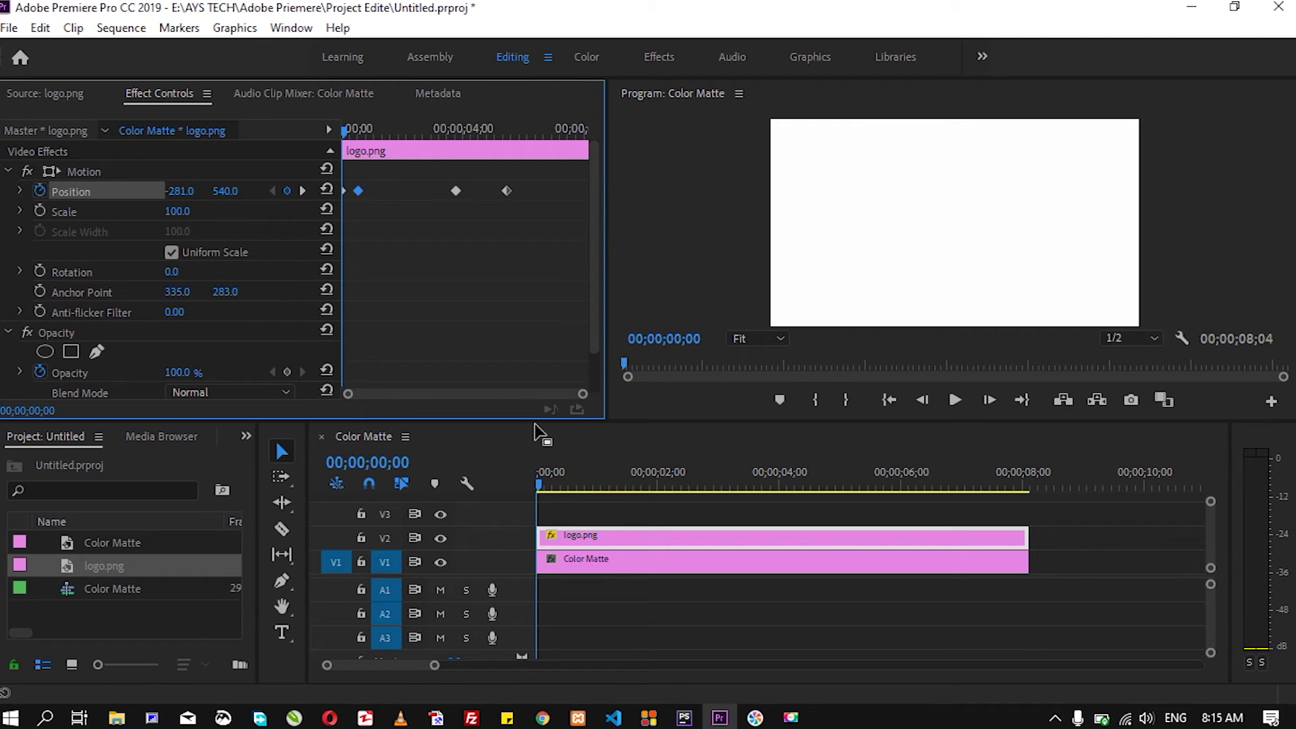
pyautogui.press('space')
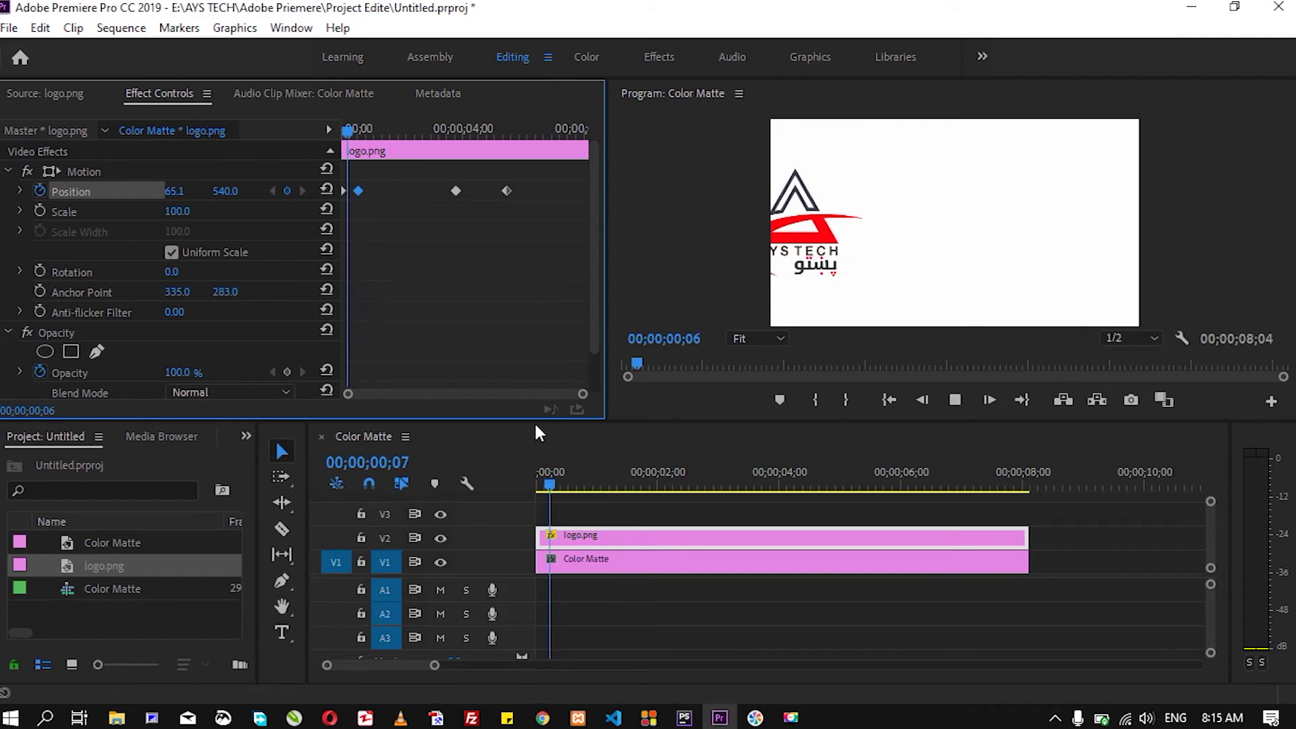
pyautogui.press('space')
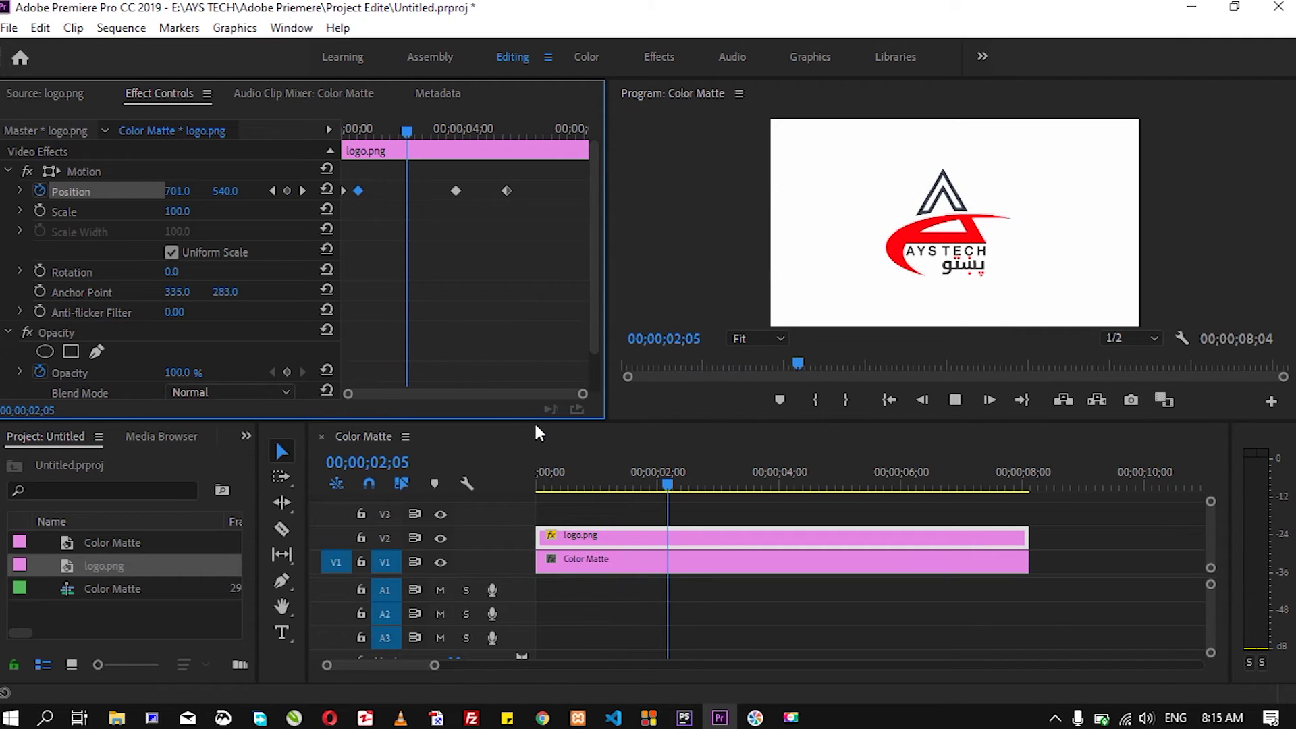
# Move the last two Position keyframes closer together to speed up the logo's exit and play it back.
pyautogui.moveTo(510, 190); pyautogui.dragTo(466, 190)
pyautogui.press('space')
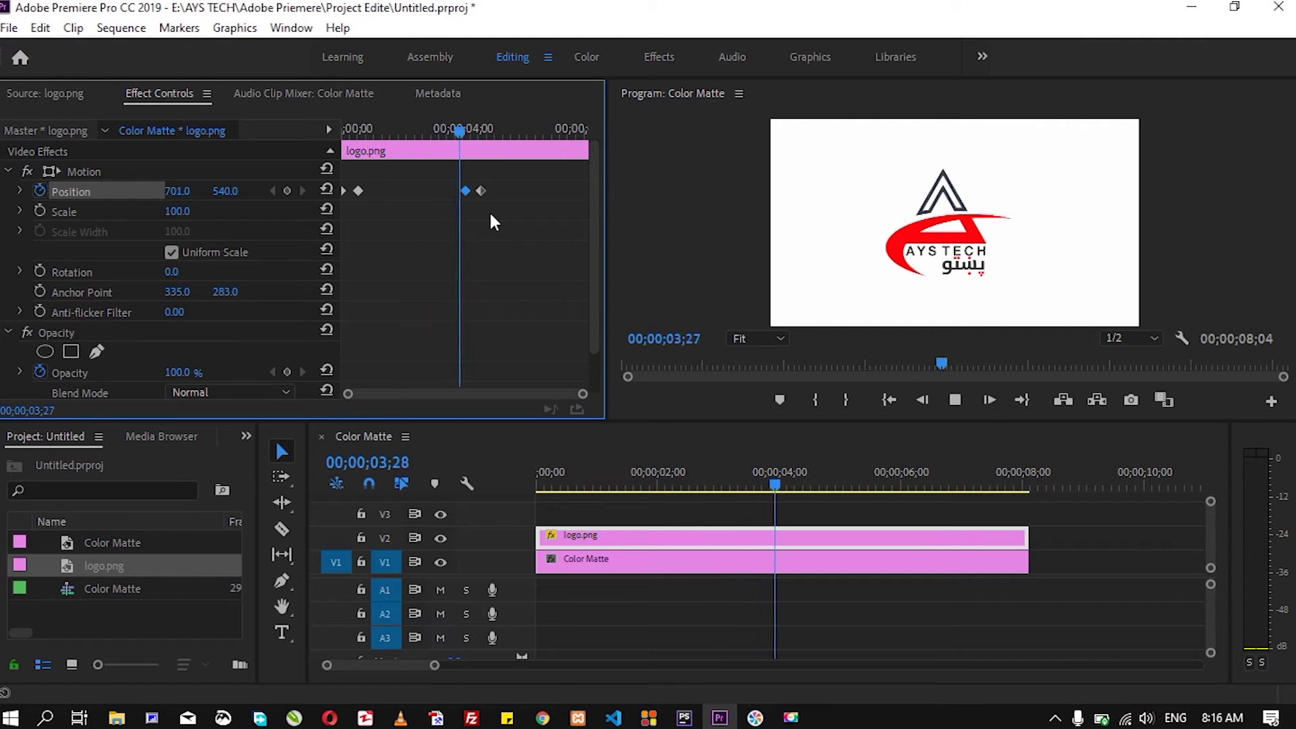
pyautogui.press('space')
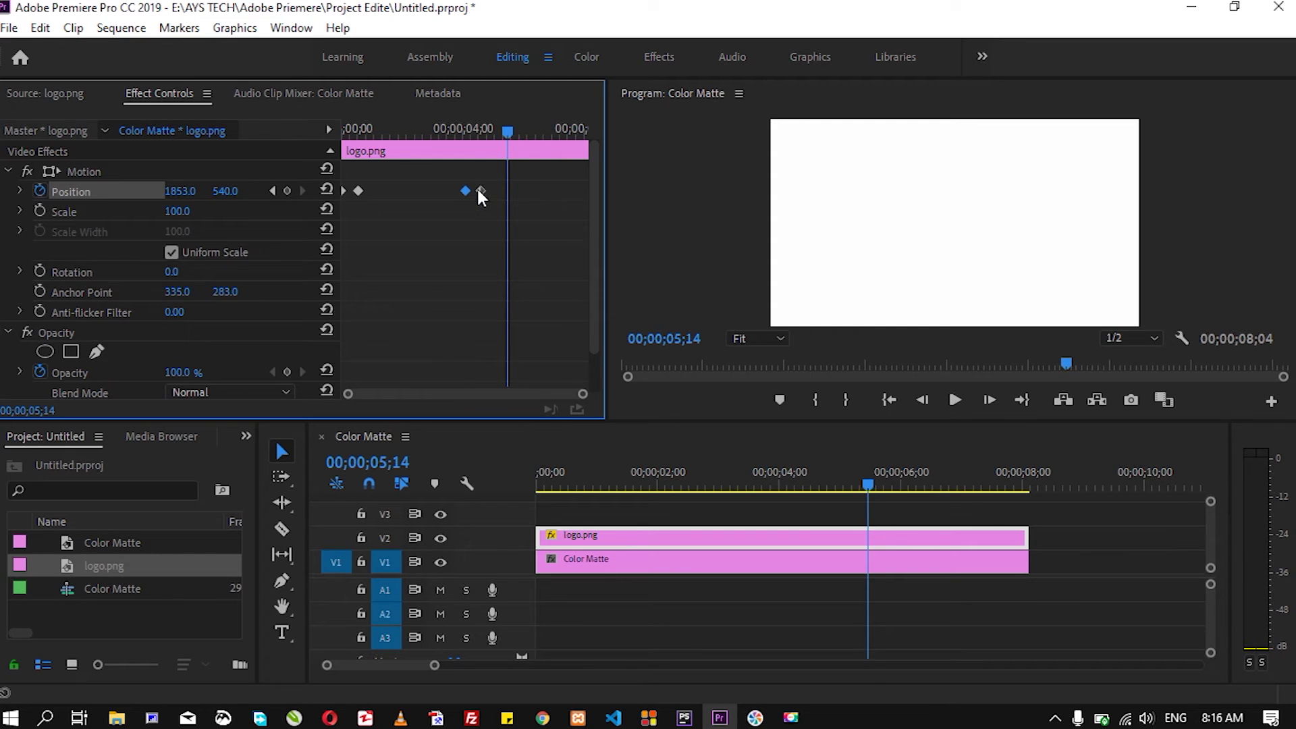
# Spread the Position keyframes farther apart to slow the logo's entrance and exit, and play the animation.
pyautogui.moveTo(479, 189); pyautogui.dragTo(525, 190)
pyautogui.moveTo(358, 190); pyautogui.dragTo(540, 191)
pyautogui.press('Home')
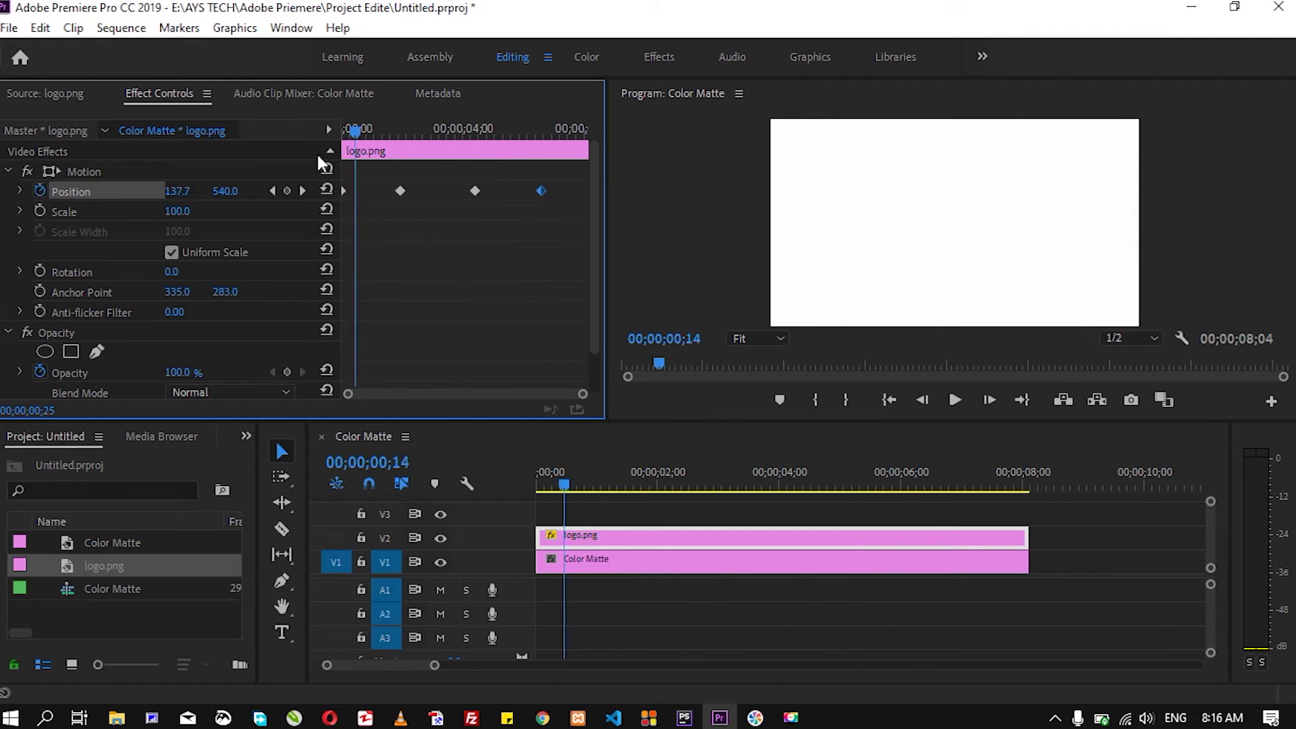
pyautogui.press('space')
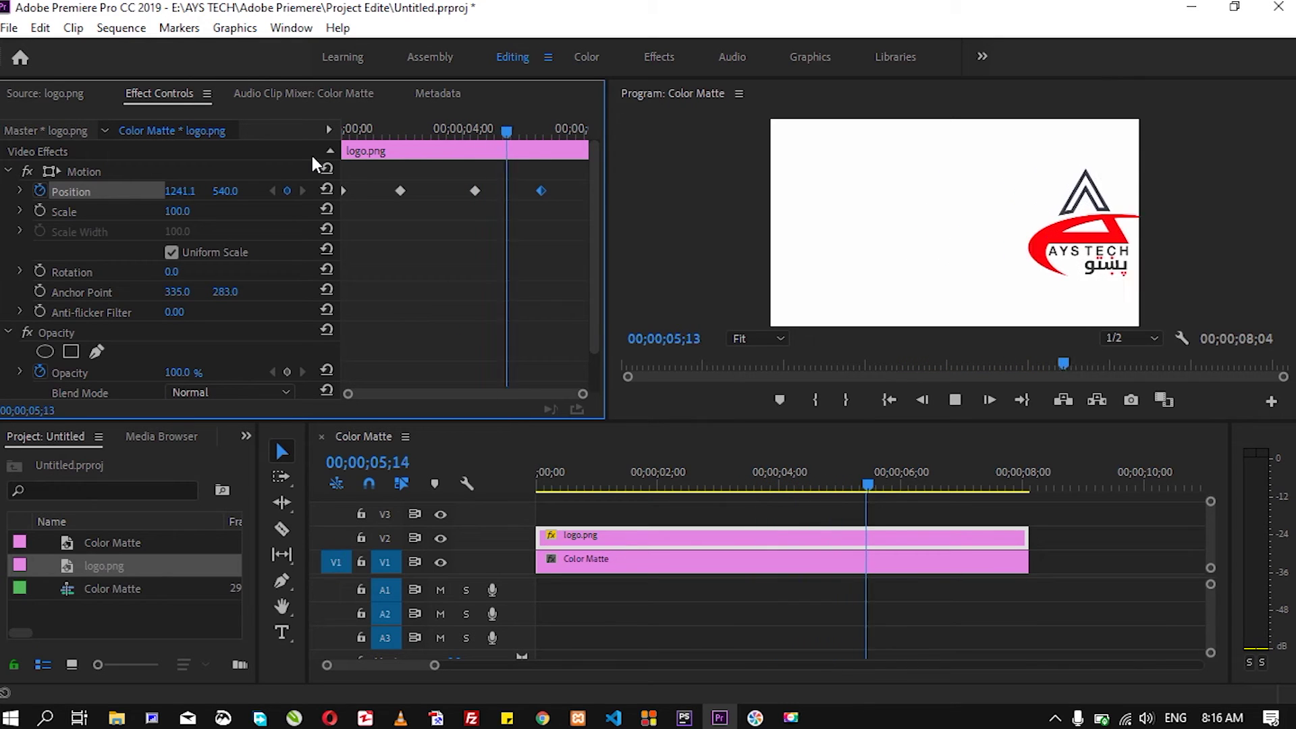
pyautogui.press('space')
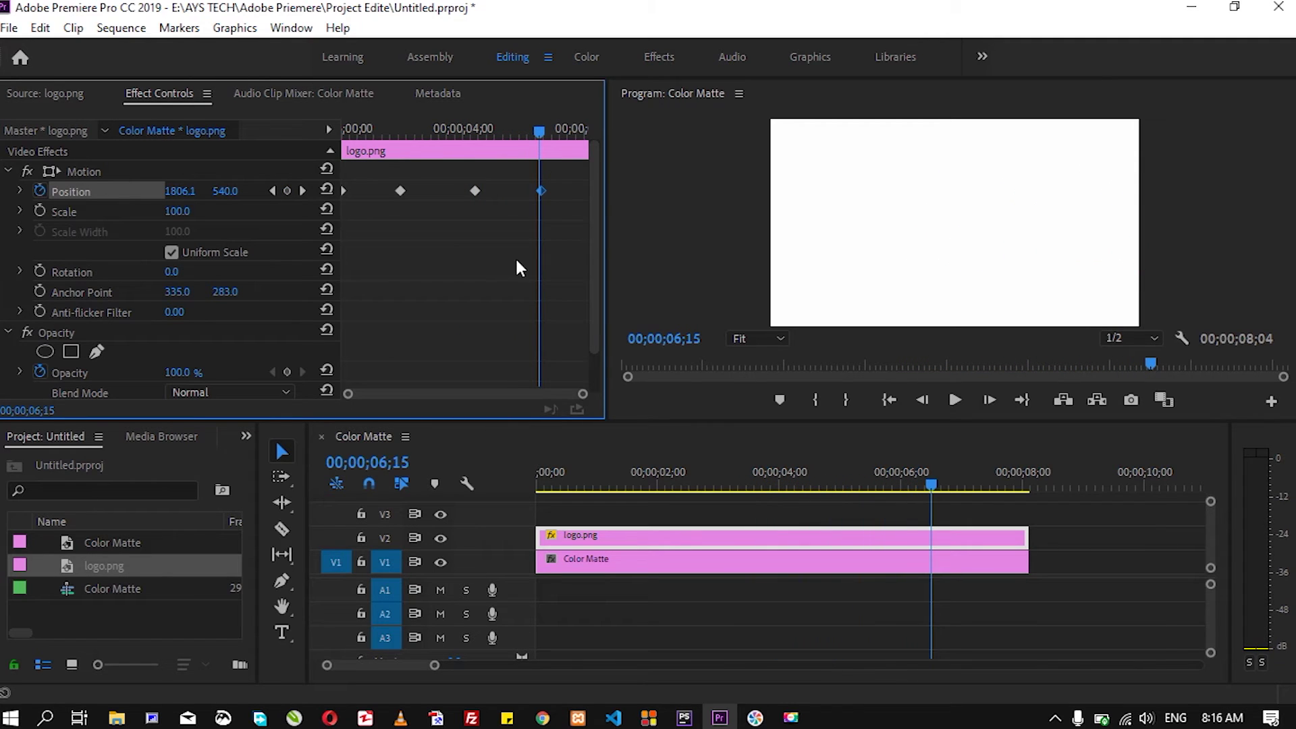
# Delete all of the logo's Position keyframes, turn off Position keyframing and reset the position to its default.
pyautogui.moveTo(537, 131); pyautogui.dragTo(320, 188)
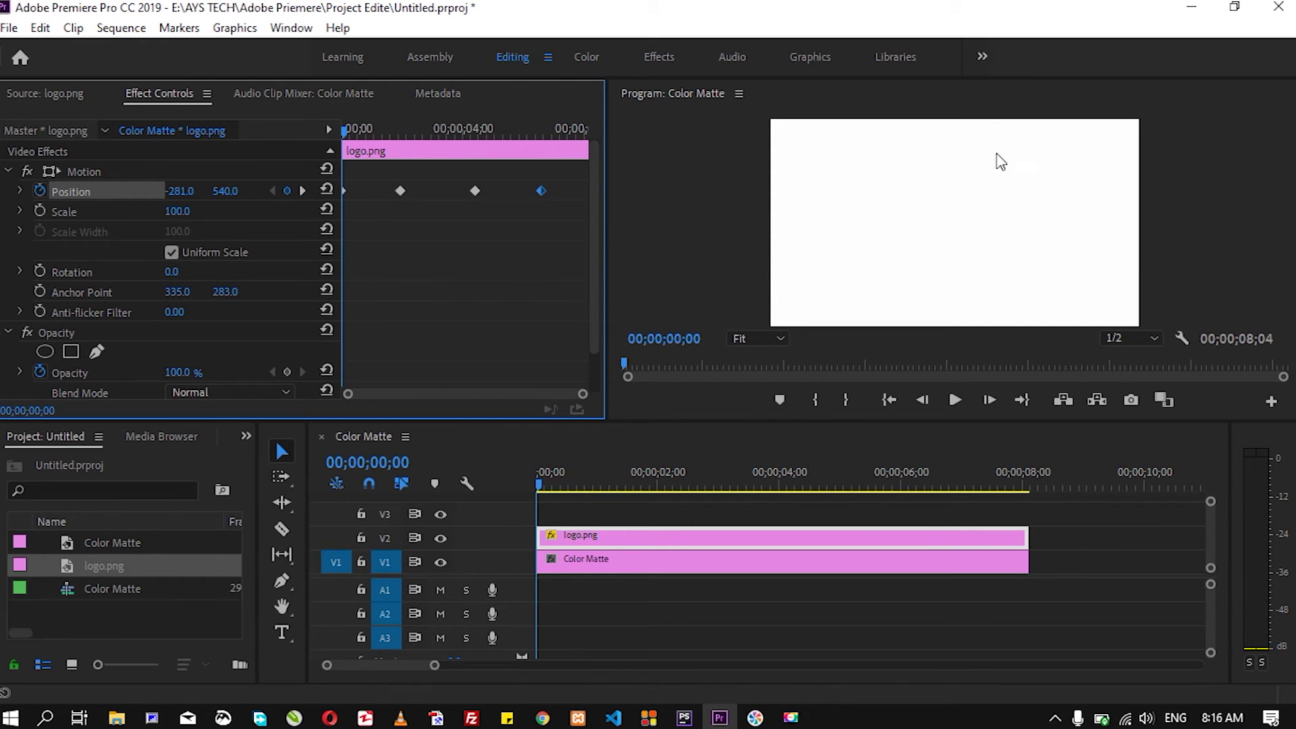
pyautogui.moveTo(564, 225); pyautogui.dragTo(368, 166)
pyautogui.press('Delete')
pyautogui.click(41, 191)
pyautogui.click(327, 189)
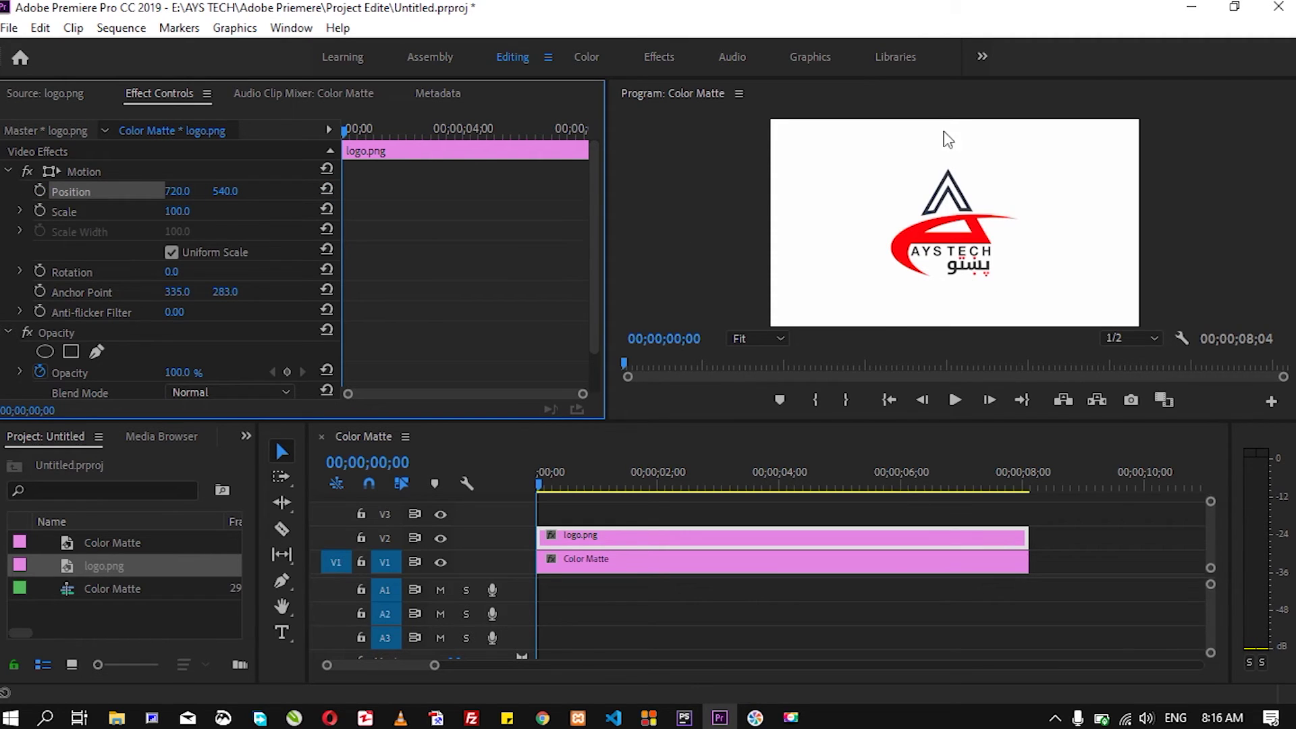
pyautogui.click(538, 482)
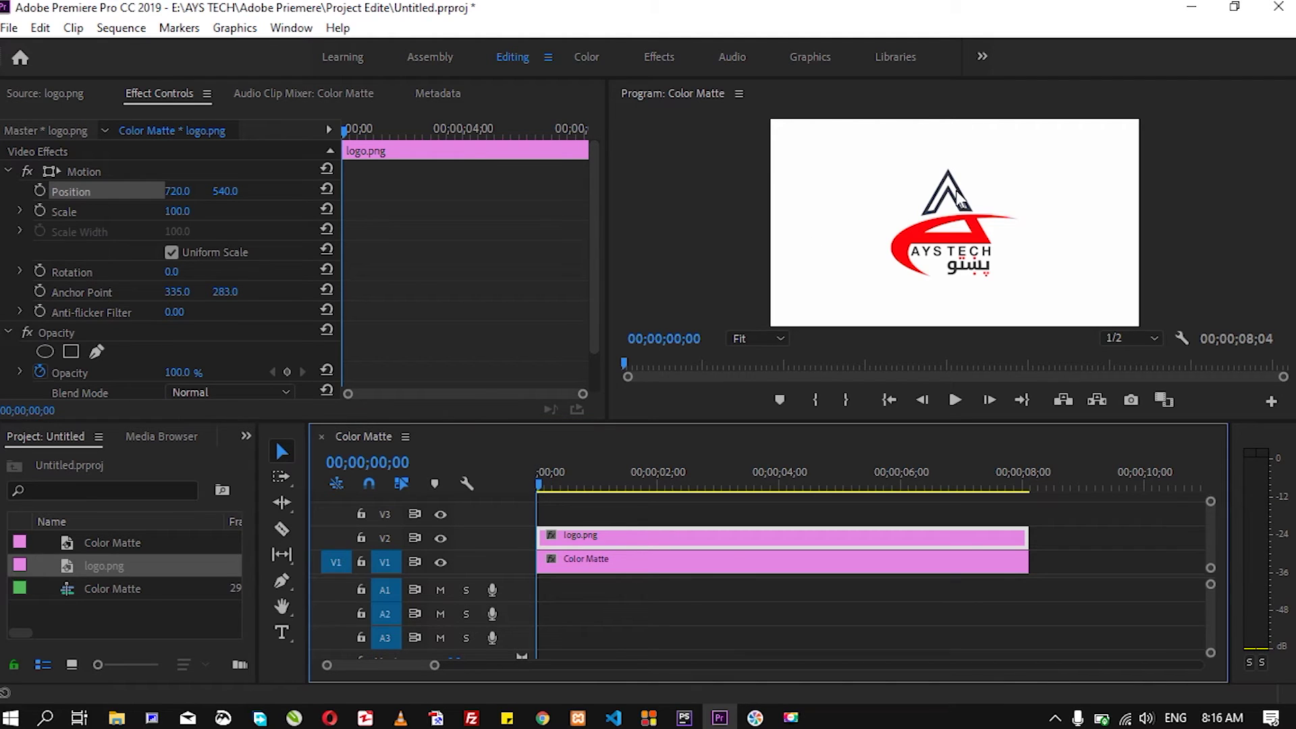
pyautogui.moveTo(537, 481); pyautogui.dragTo(617, 486)
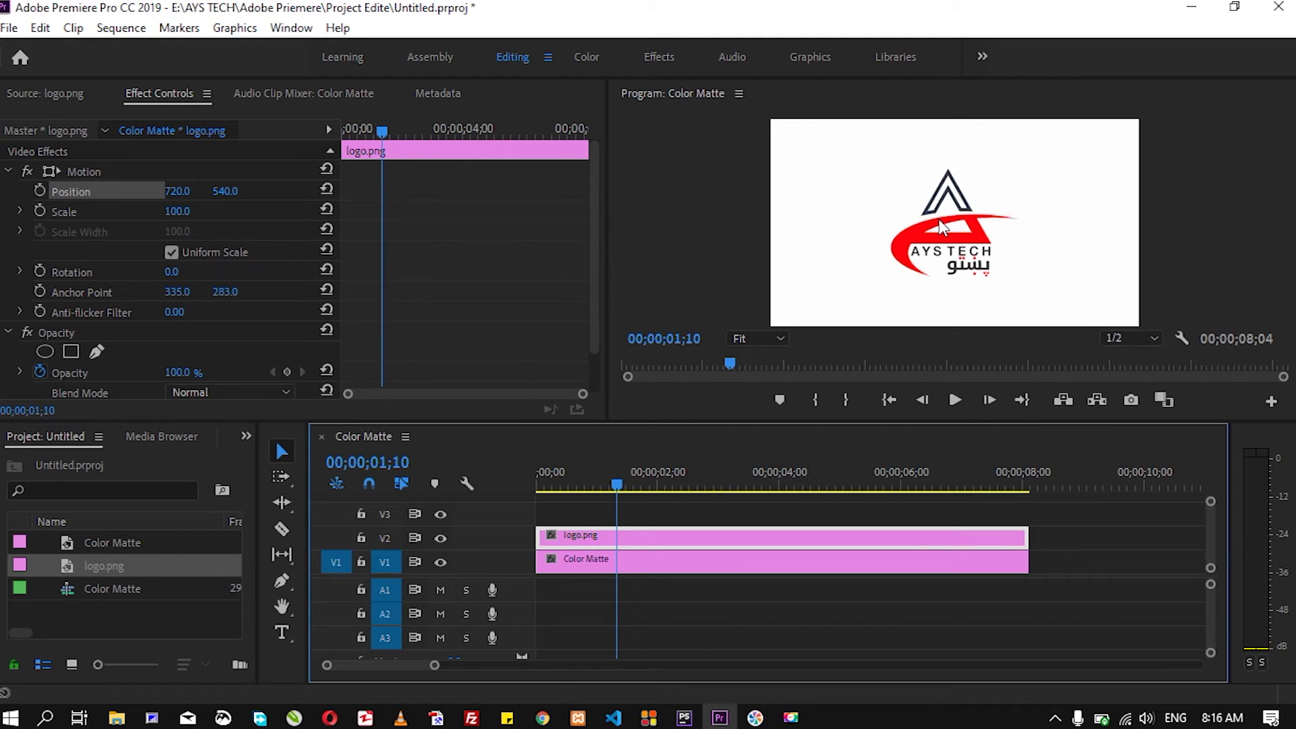
pyautogui.moveTo(616, 485); pyautogui.dragTo(904, 490)
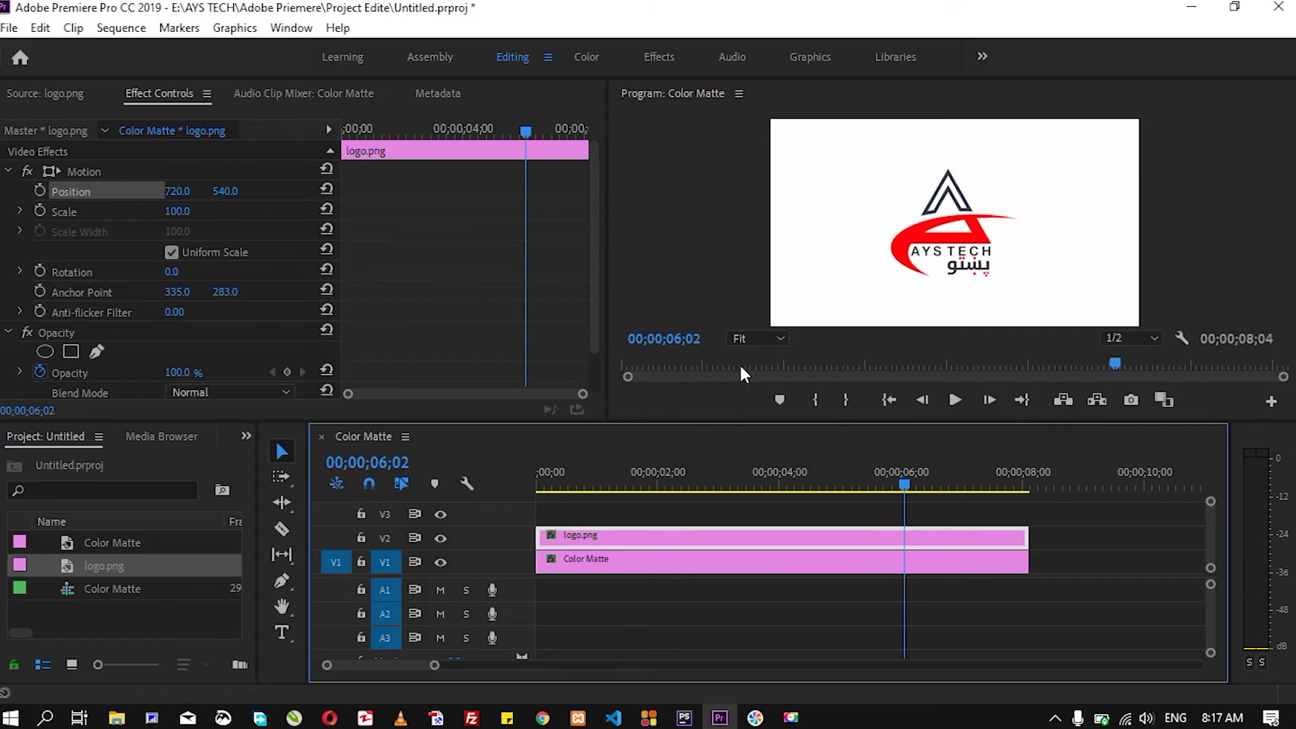
pyautogui.moveTo(906, 481); pyautogui.dragTo(520, 488)
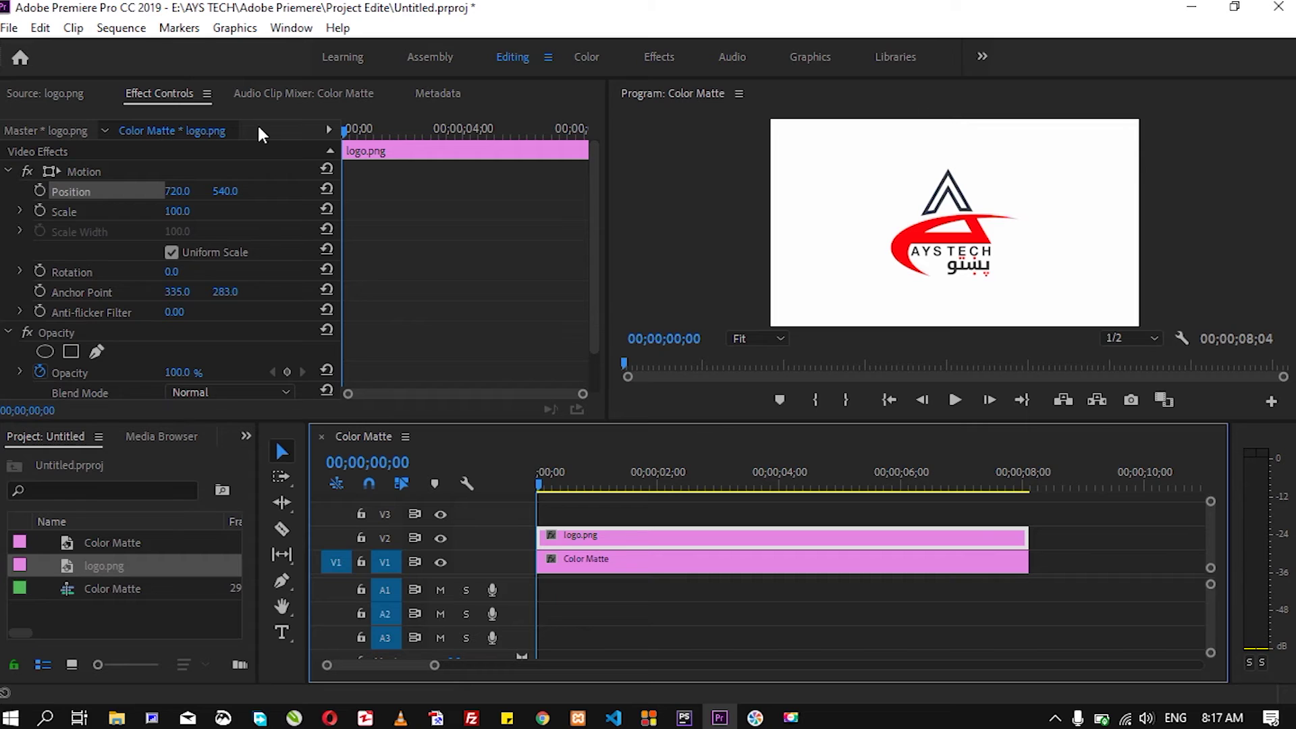
# Keyframe the logo's vertical Position from -376 at the clip start to 460 at 00;00;01;07 so it enters from above.
pyautogui.moveTo(225, 190); pyautogui.dragTo(9, 191)
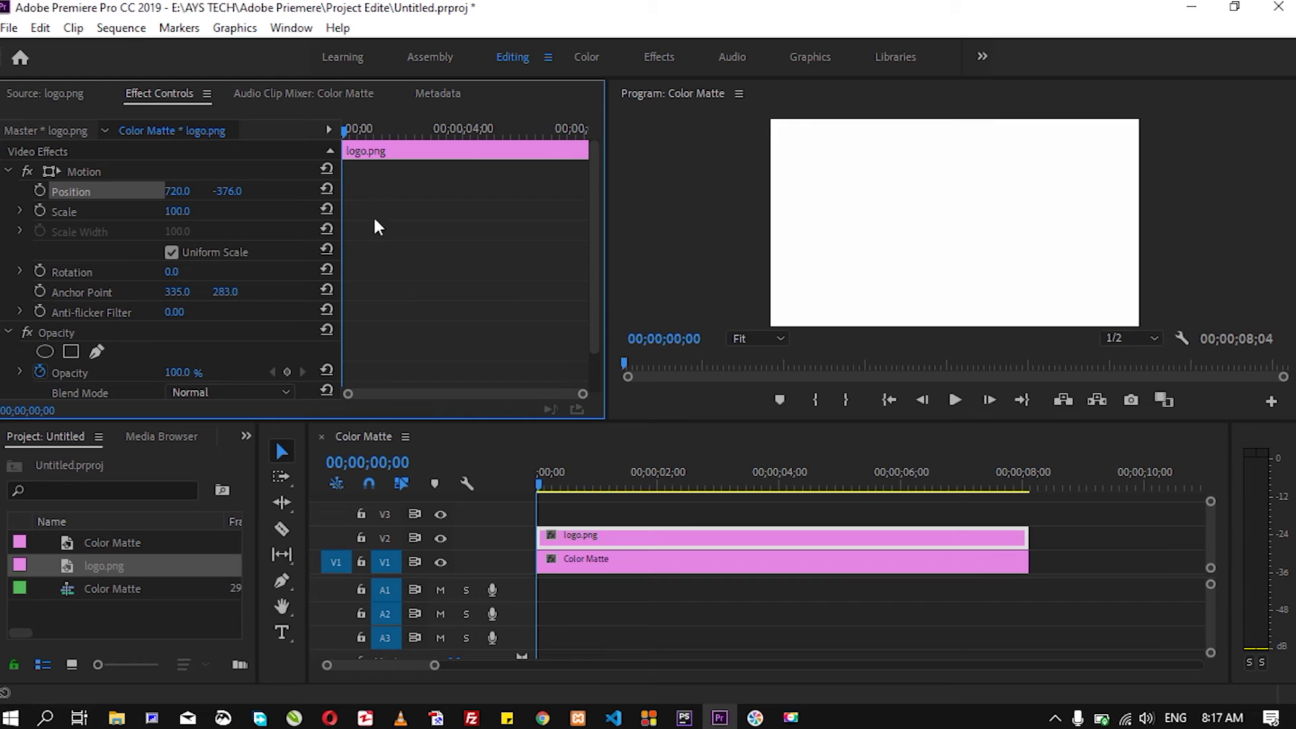
pyautogui.click(40, 192)
pyautogui.moveTo(539, 483); pyautogui.dragTo(612, 483)
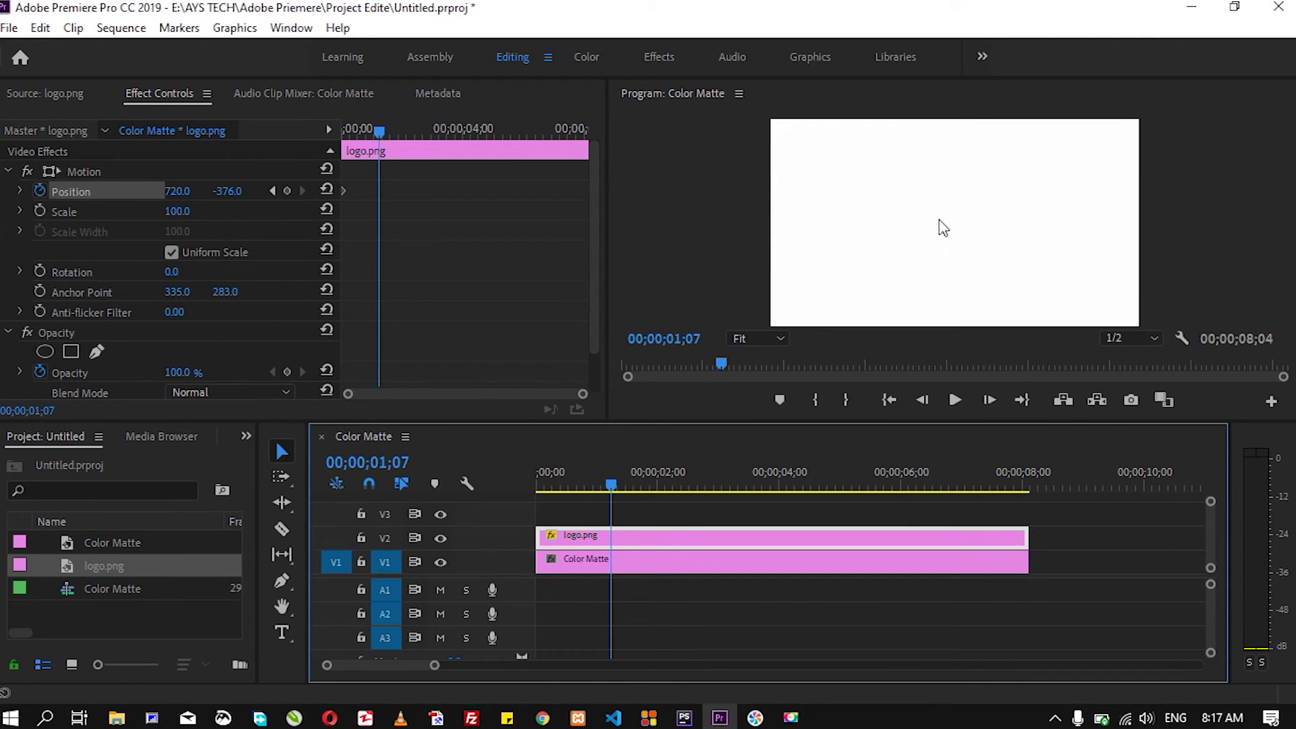
pyautogui.moveTo(221, 197)
pyautogui.mouseDown()
pyautogui.moveTo(135, 197)
pyautogui.moveTo(233, 198)
pyautogui.mouseUp()
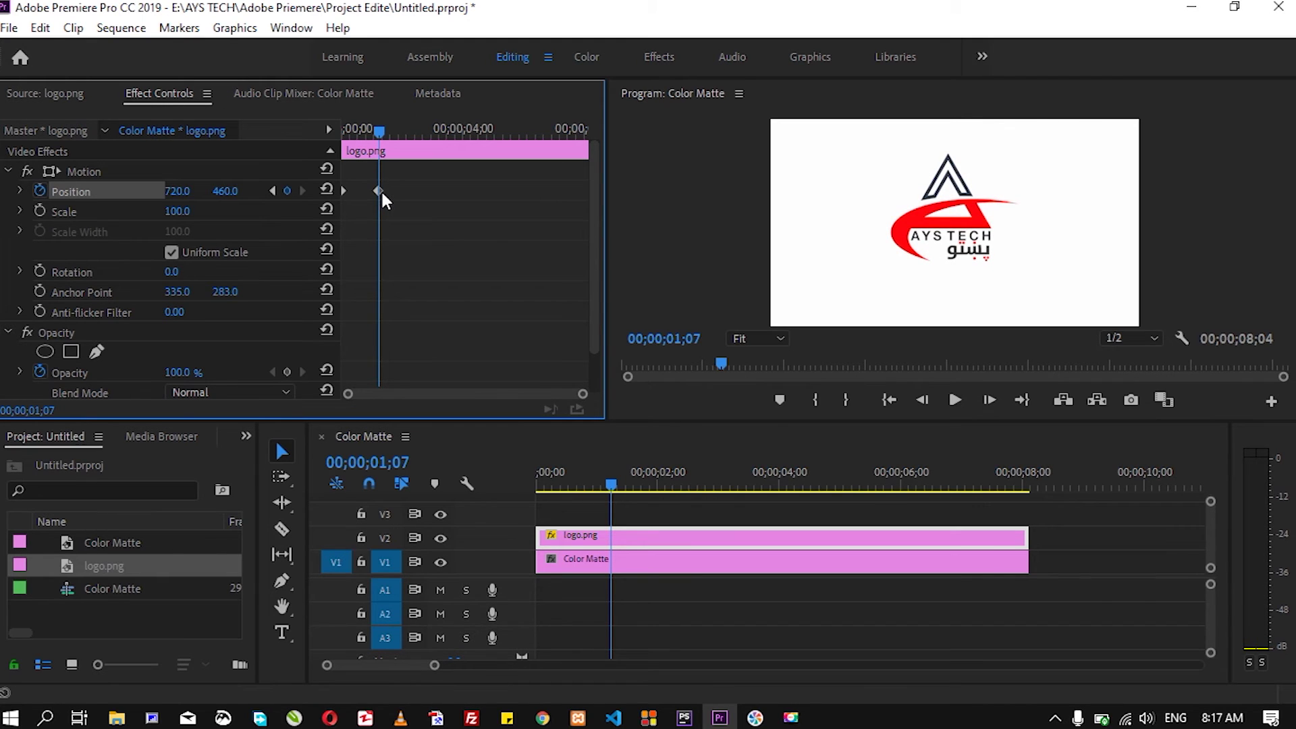
# Add a Position keyframe holding the logo at 00;00;04;11 and set its vertical Position to 1502 at 00;00;06;03.
pyautogui.moveTo(613, 480); pyautogui.dragTo(799, 504)
pyautogui.press('Right')
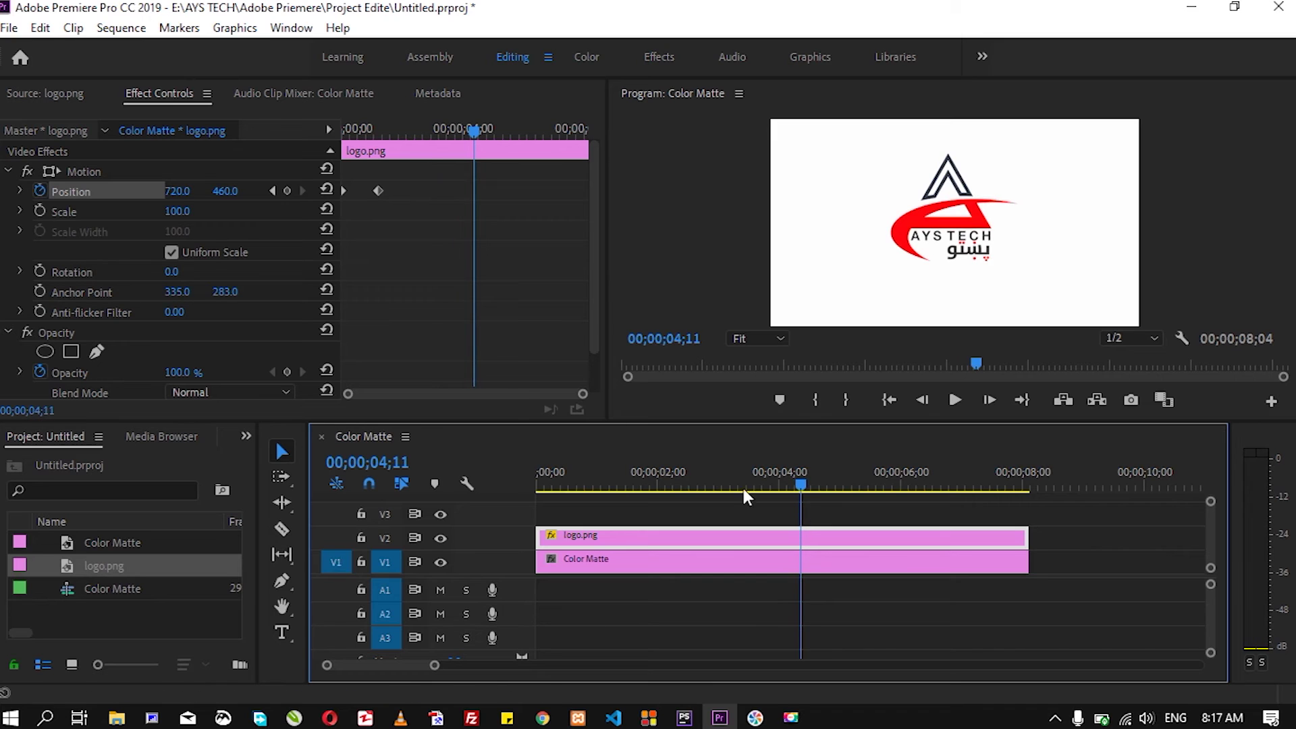
pyautogui.click(286, 192)
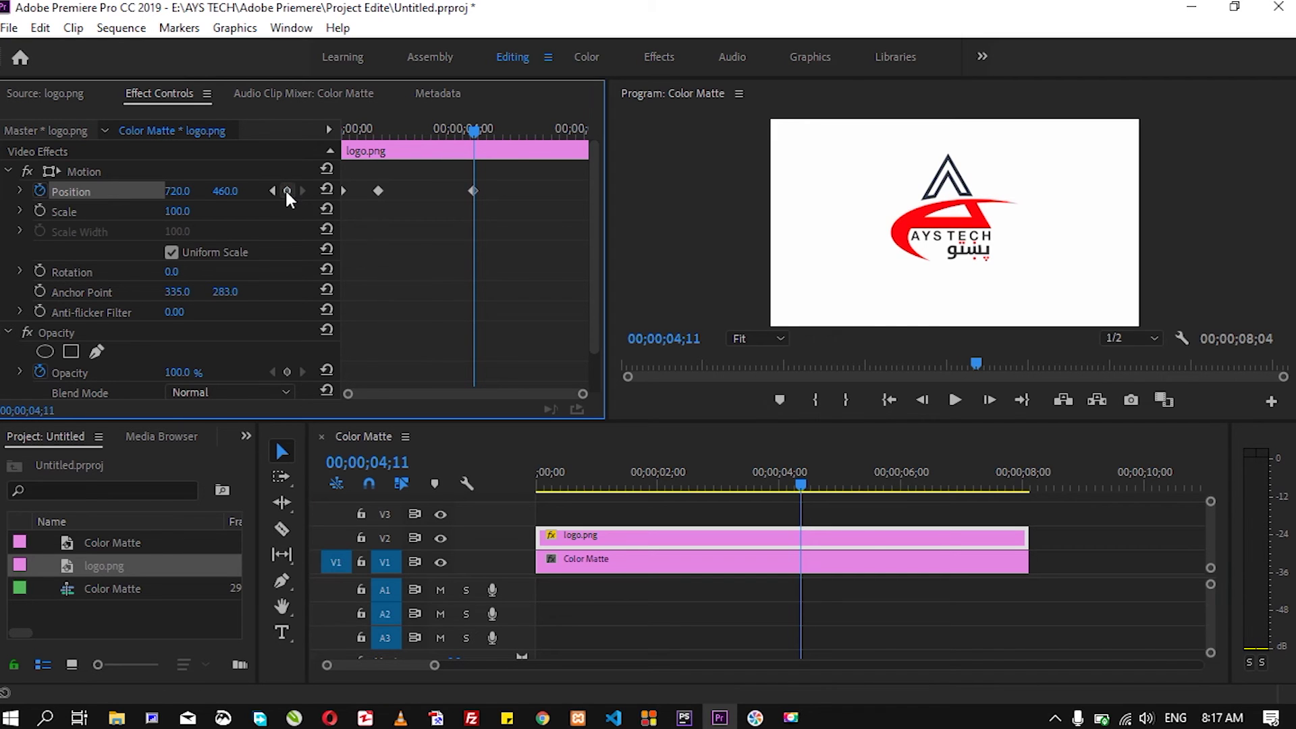
pyautogui.moveTo(805, 481); pyautogui.dragTo(909, 488)
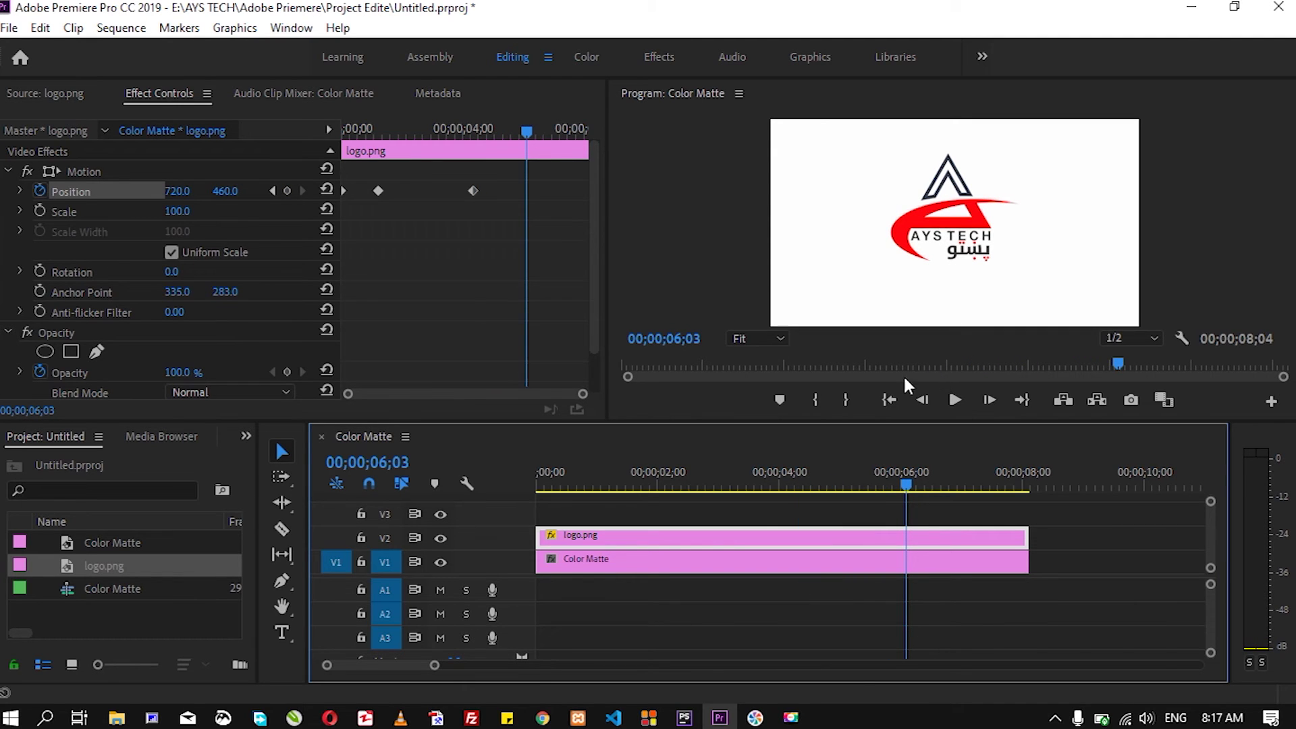
pyautogui.moveTo(225, 191); pyautogui.dragTo(928, 191)
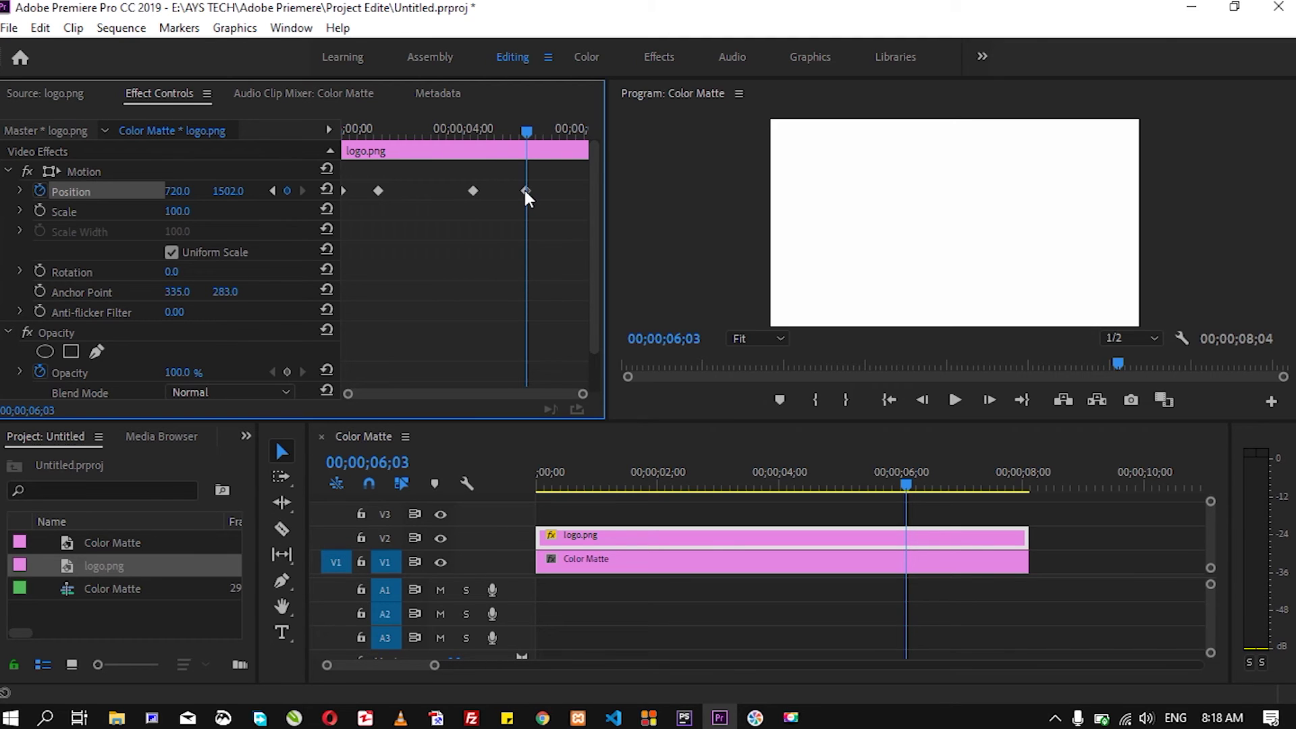
# Play the logo's vertical entrance and exit animation from the start of the sequence.
pyautogui.moveTo(903, 481); pyautogui.dragTo(482, 495)
pyautogui.press('space')
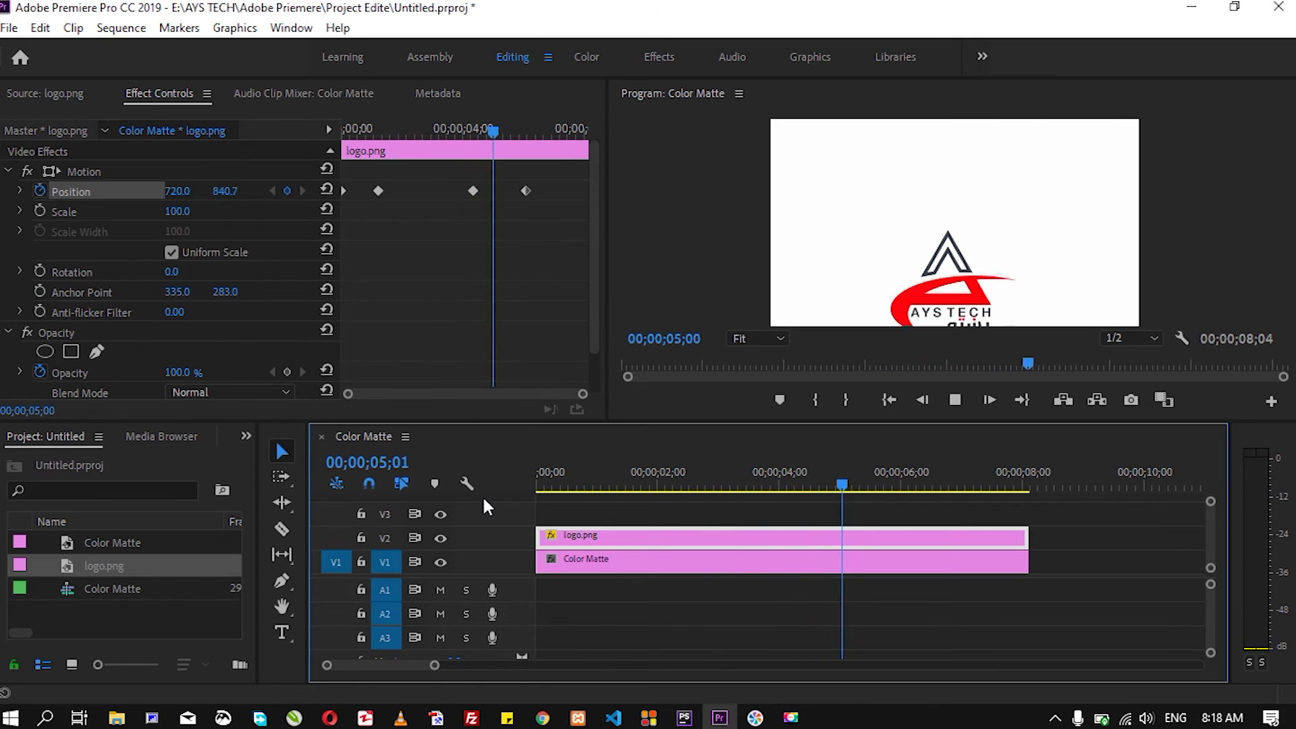
pyautogui.press('space')
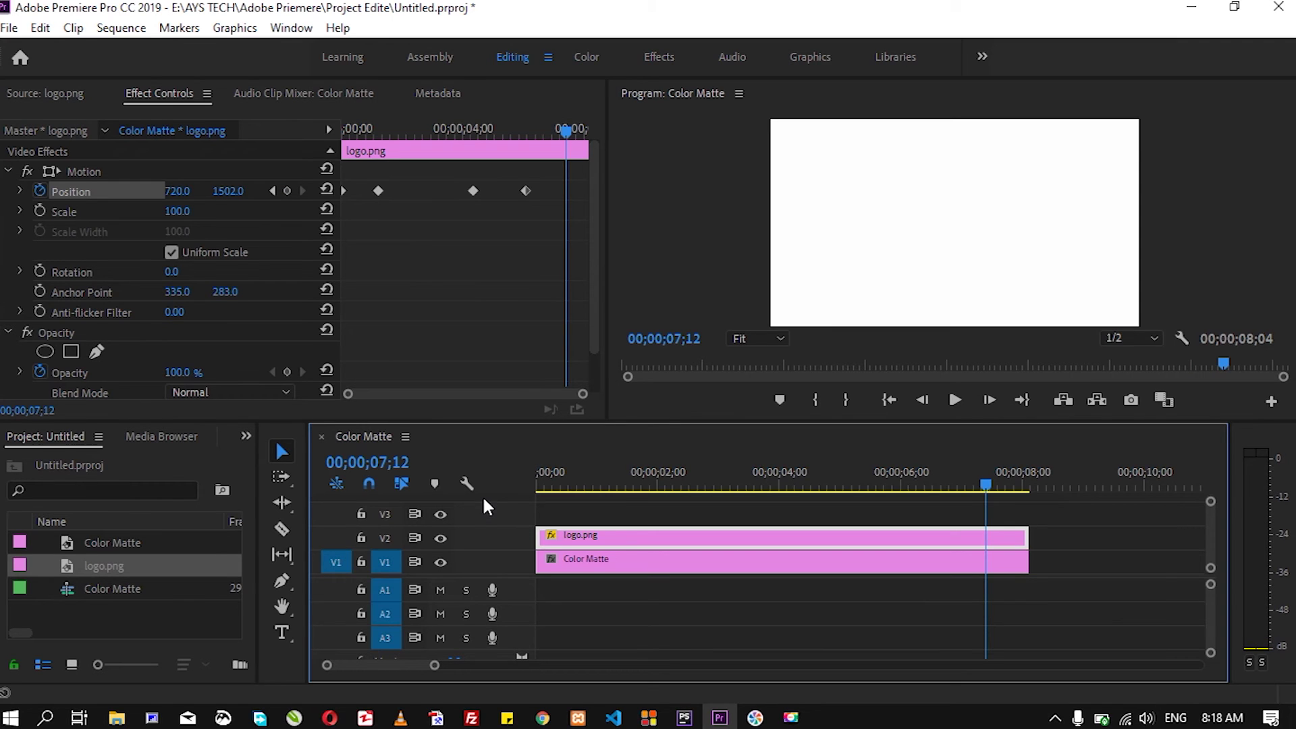
# Delete all of the vertical animation's Position keyframes, turn off Position keyframing and reset the logo's position to its default.
pyautogui.moveTo(551, 178)
pyautogui.mouseDown()
pyautogui.moveTo(422, 216)
pyautogui.moveTo(337, 206)
pyautogui.mouseUp()
pyautogui.press('Delete')
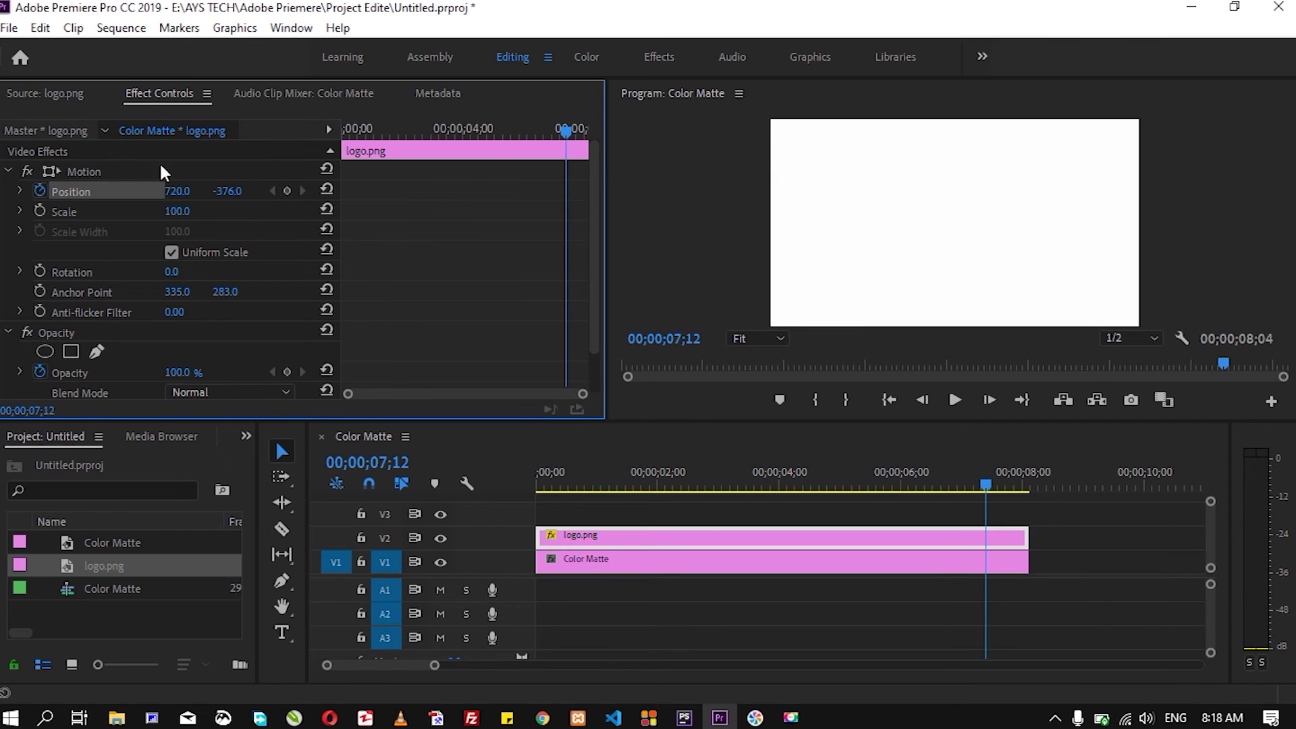
pyautogui.click(327, 187)
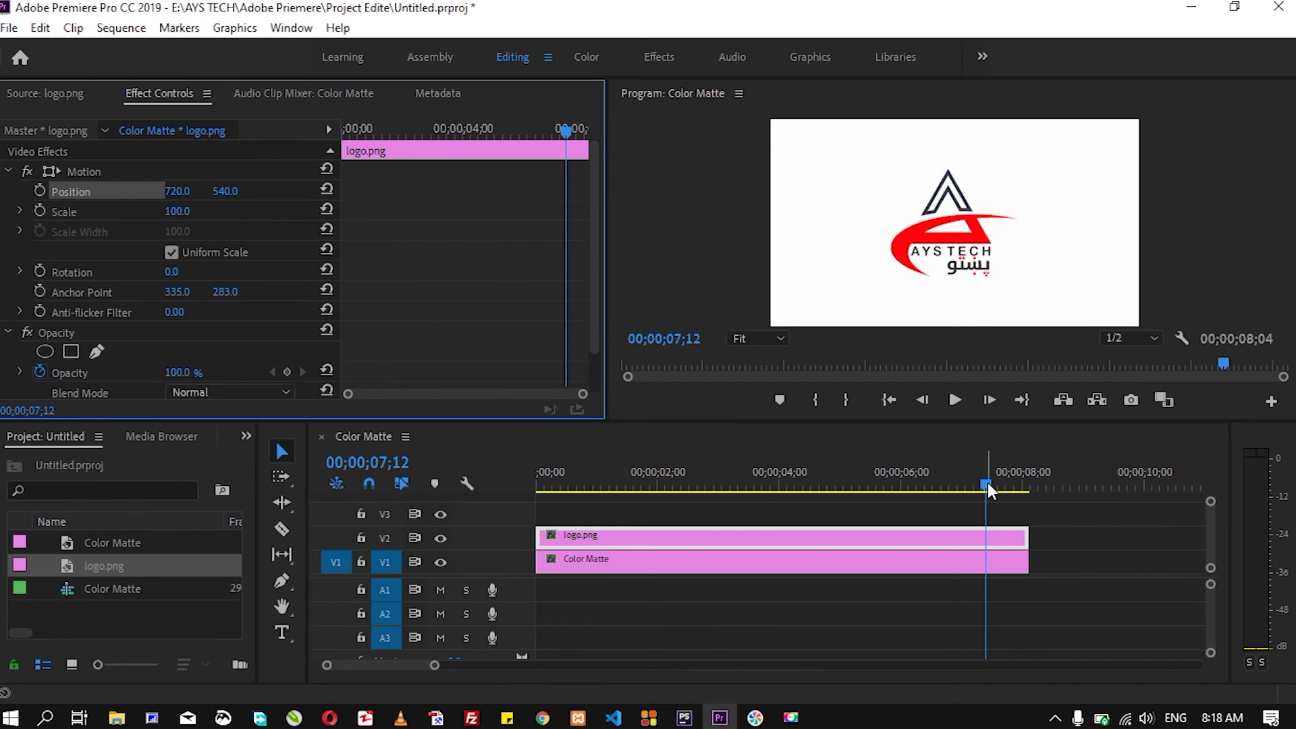
# At the clip start, set the logo's horizontal Position to -351 and Scale to 0, with keyframing enabled for both.
pyautogui.moveTo(989, 483); pyautogui.dragTo(526, 491)
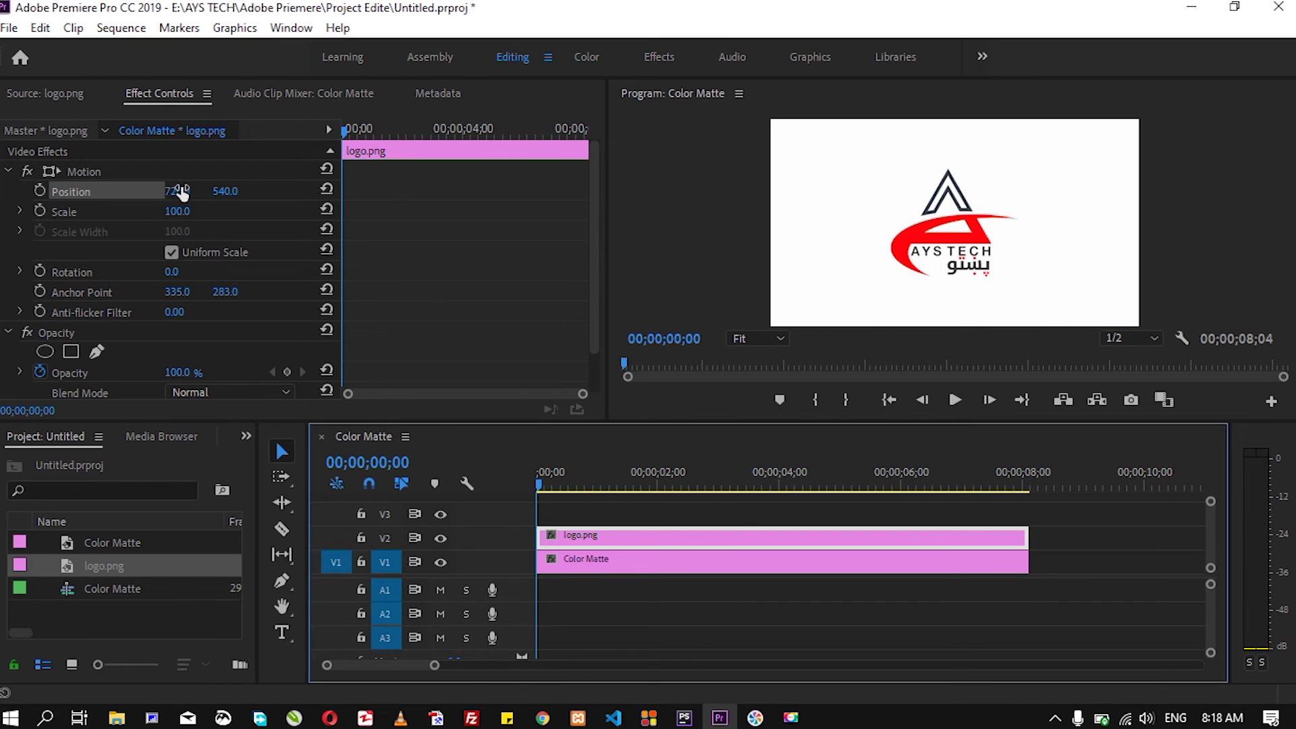
pyautogui.moveTo(181, 192); pyautogui.dragTo(54, 193)
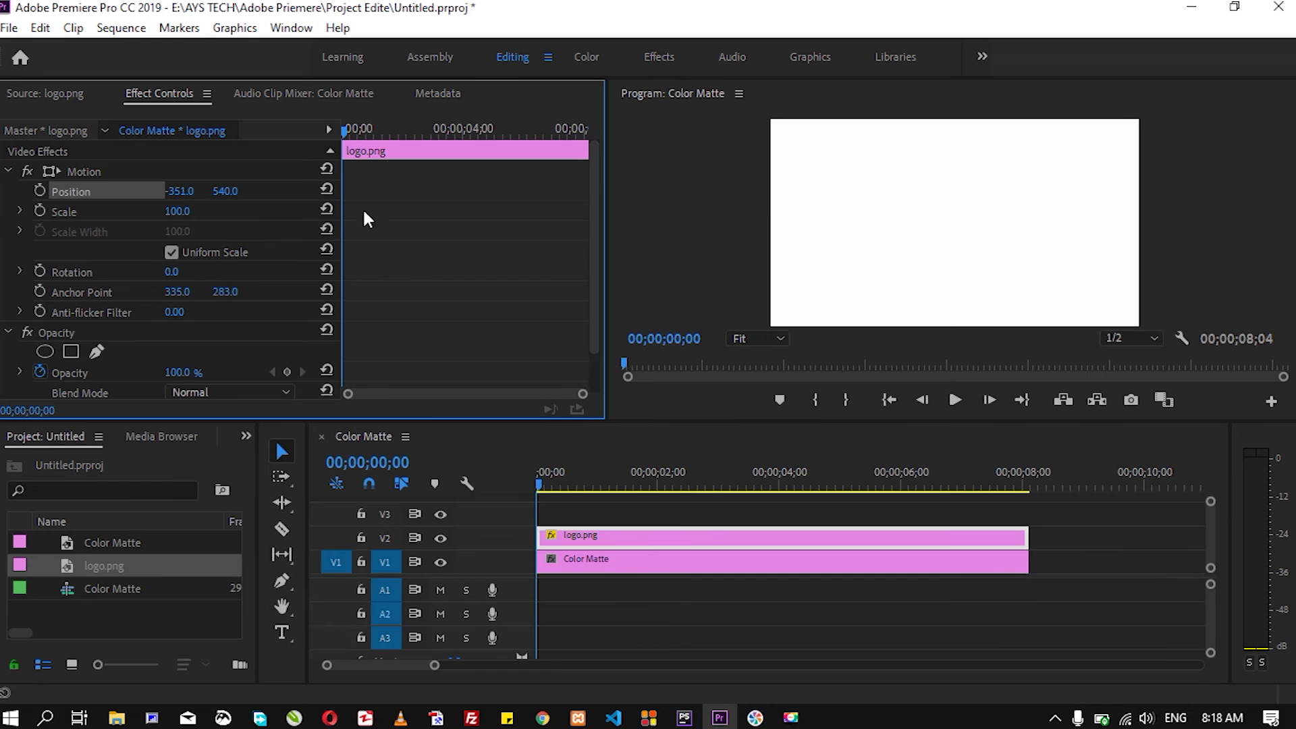
pyautogui.click(38, 187)
pyautogui.click(174, 212)
pyautogui.write('0')
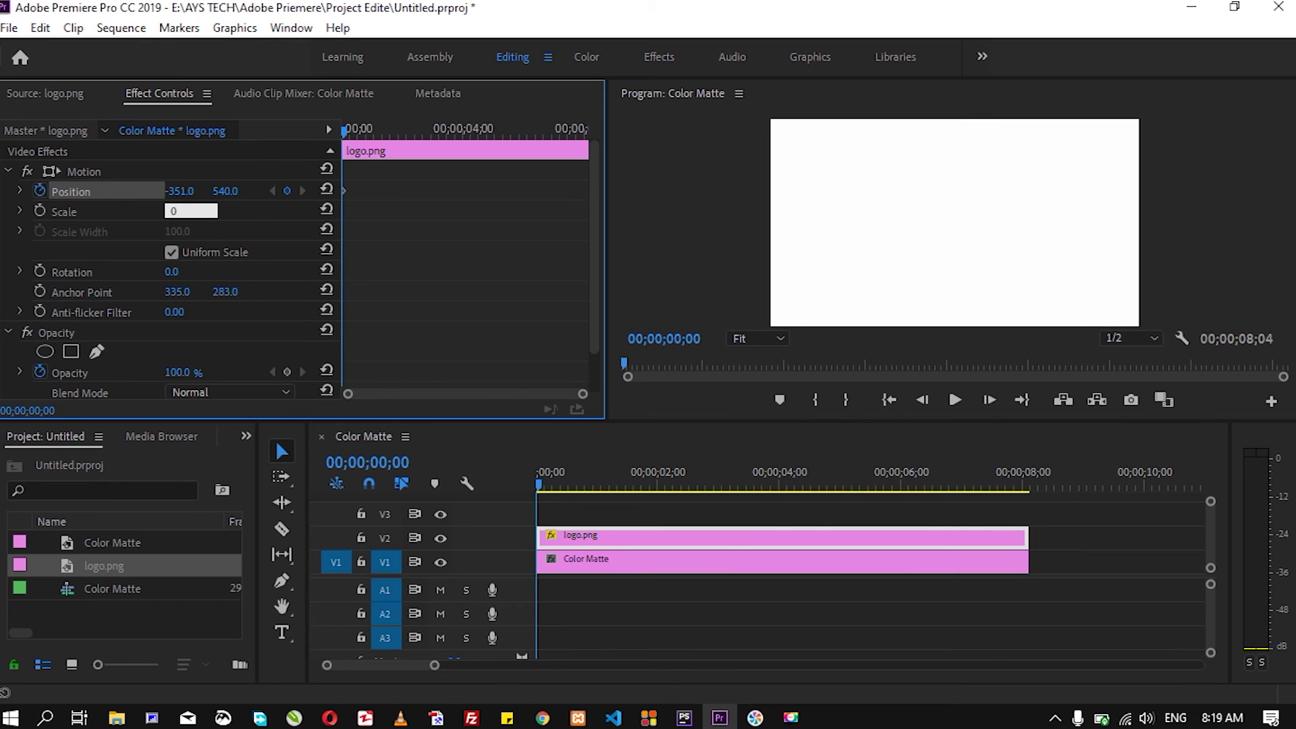
pyautogui.press('Return')
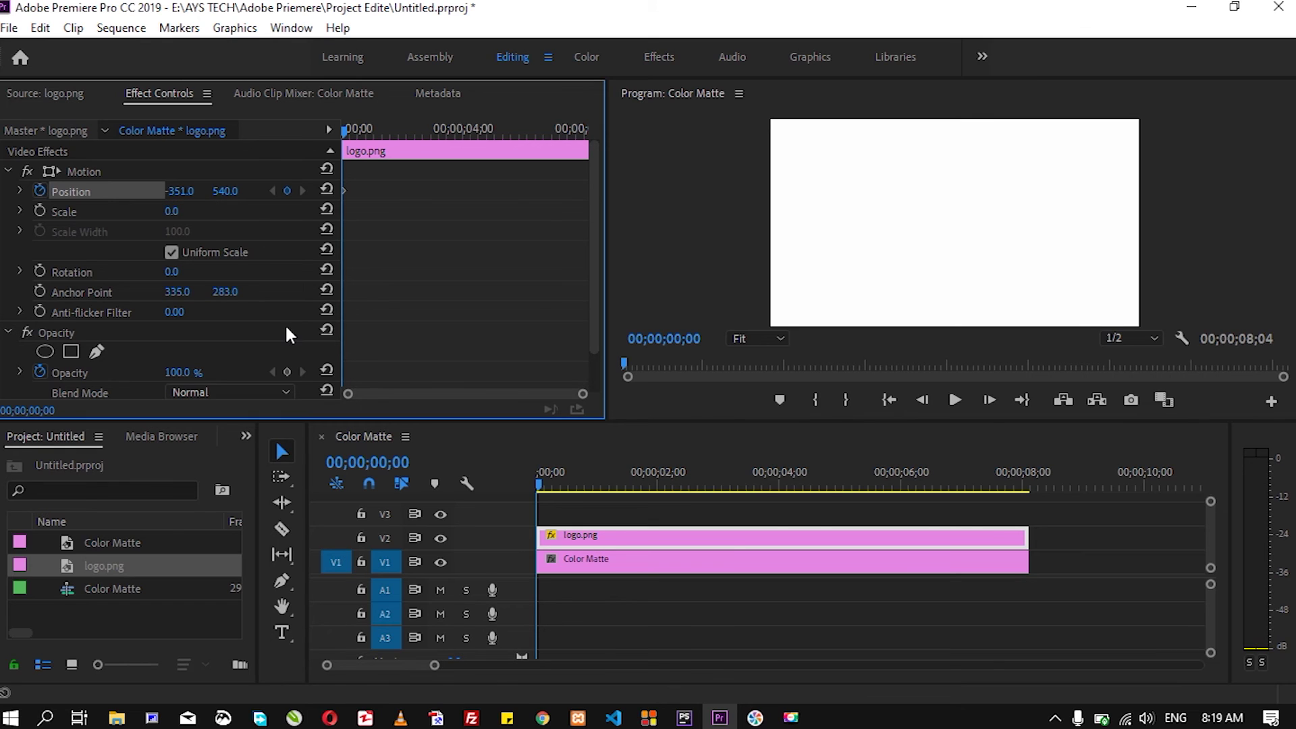
pyautogui.click(38, 210)
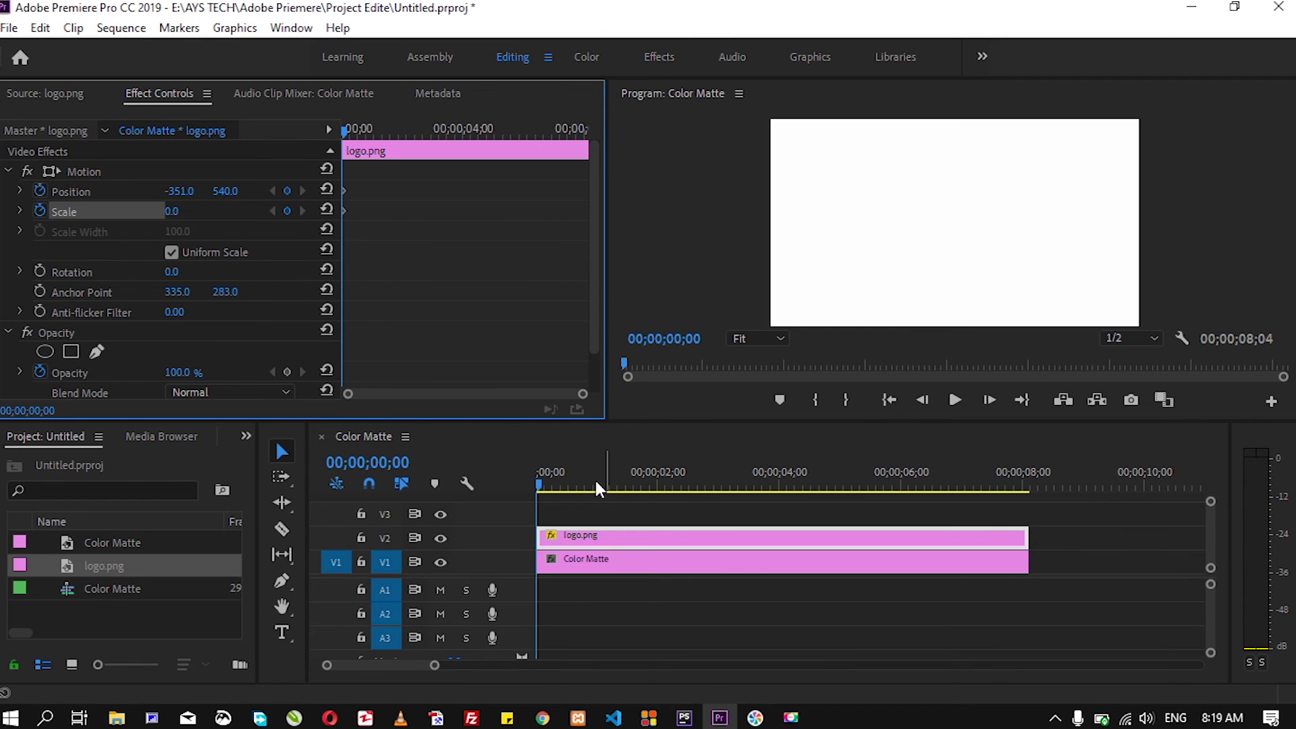
# At 00;00;01;24, keyframe the logo's Scale at 100 and its horizontal Position at 733.
pyautogui.moveTo(536, 481); pyautogui.dragTo(647, 486)
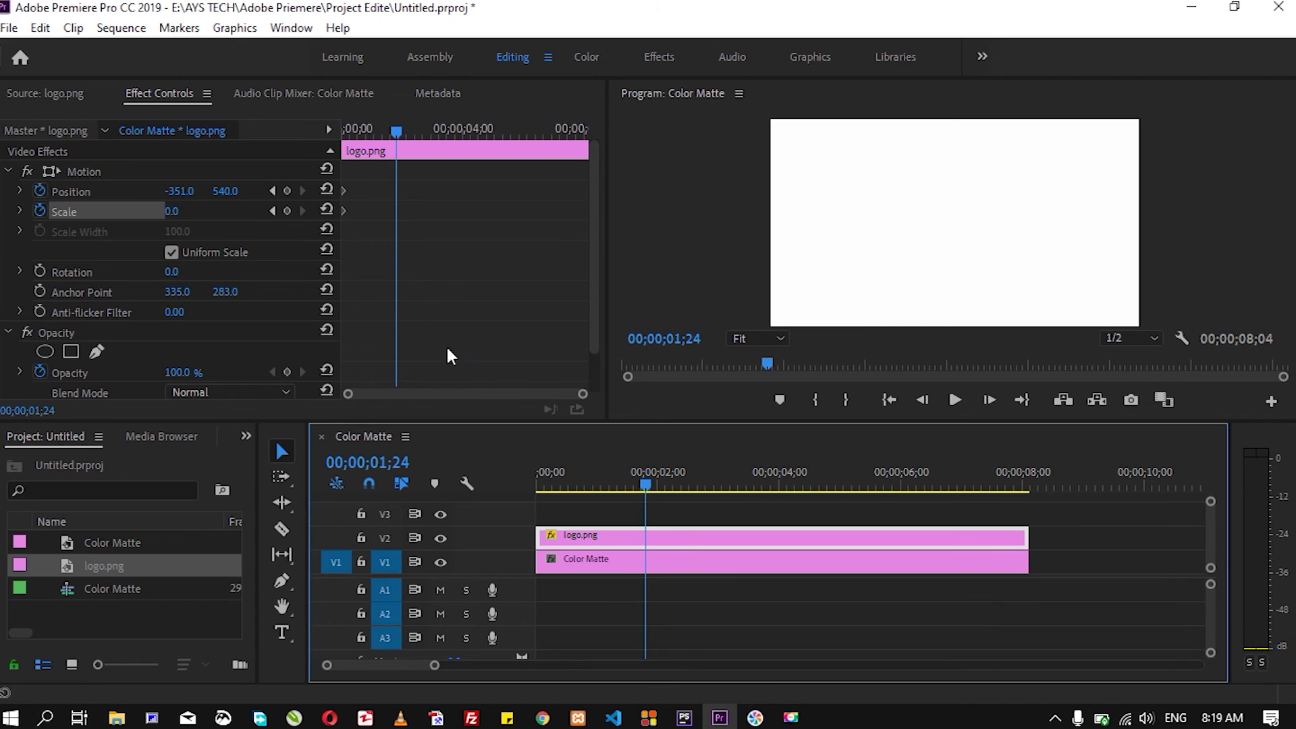
pyautogui.click(172, 211)
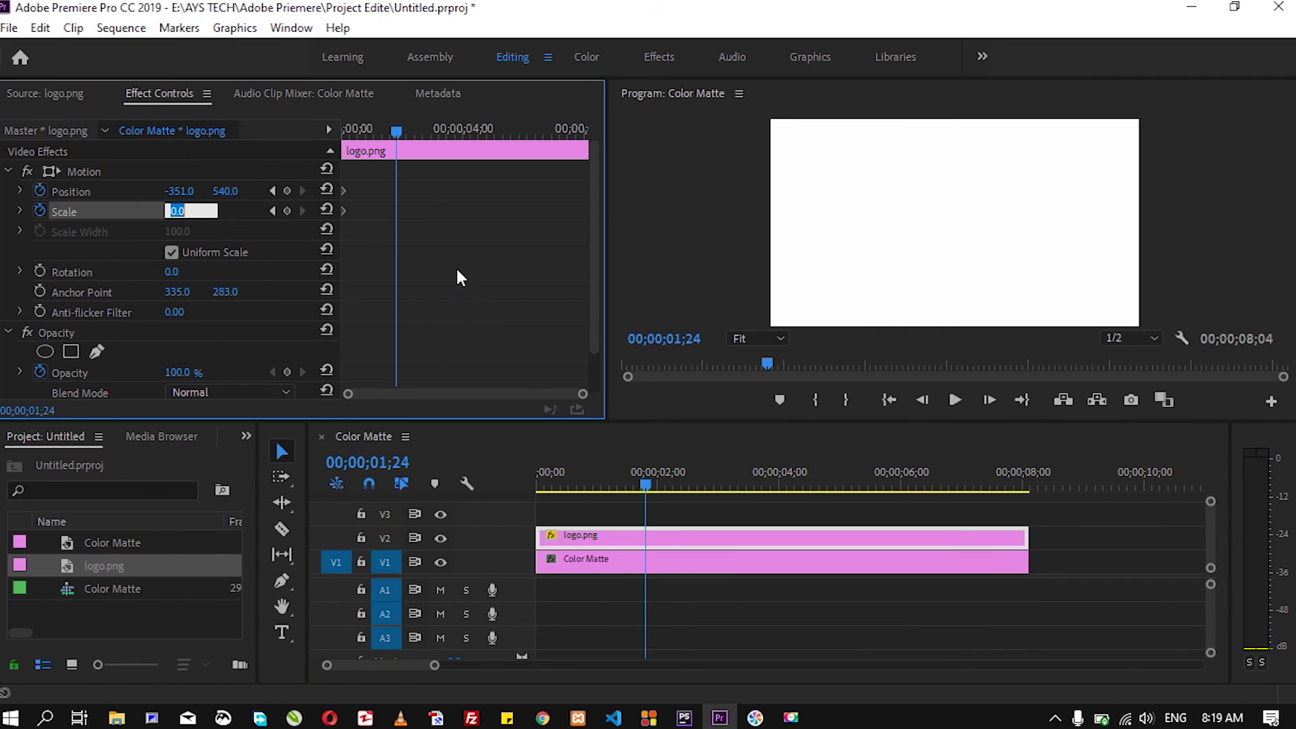
pyautogui.write('100')
pyautogui.press('Return')
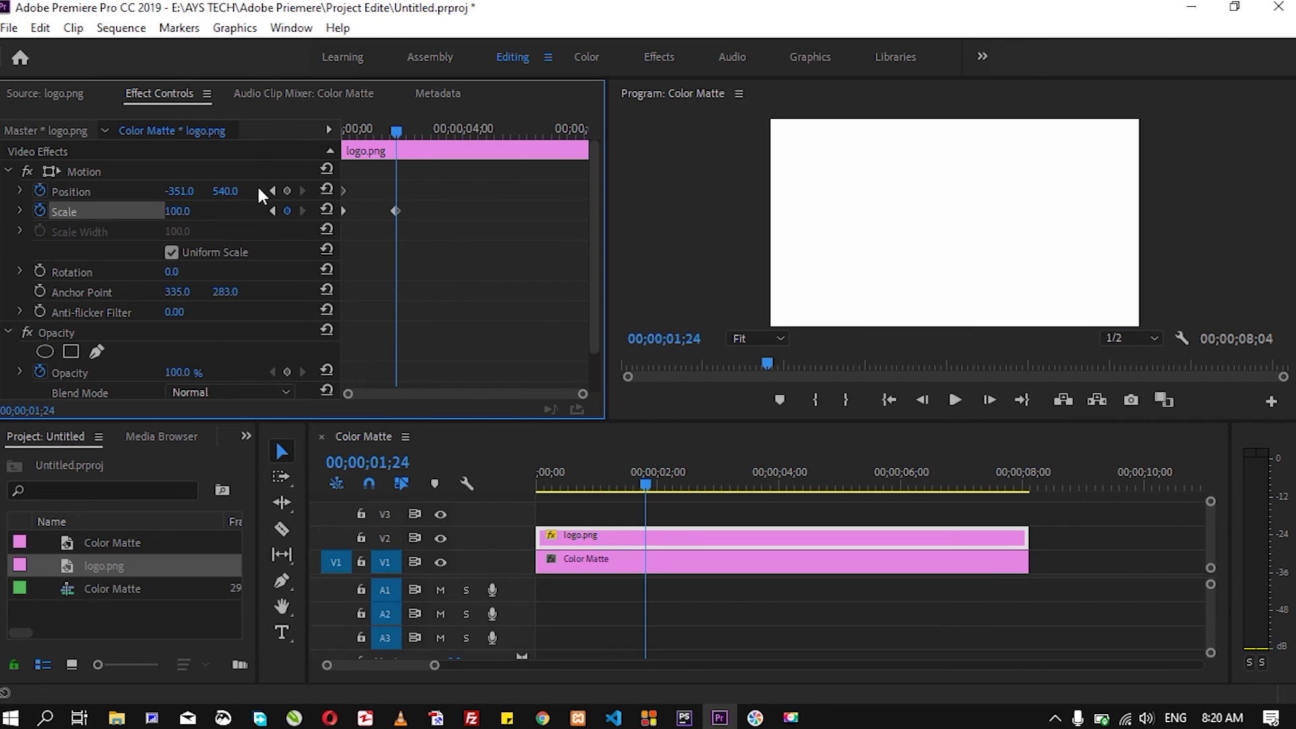
pyautogui.moveTo(173, 192); pyautogui.dragTo(967, 192)
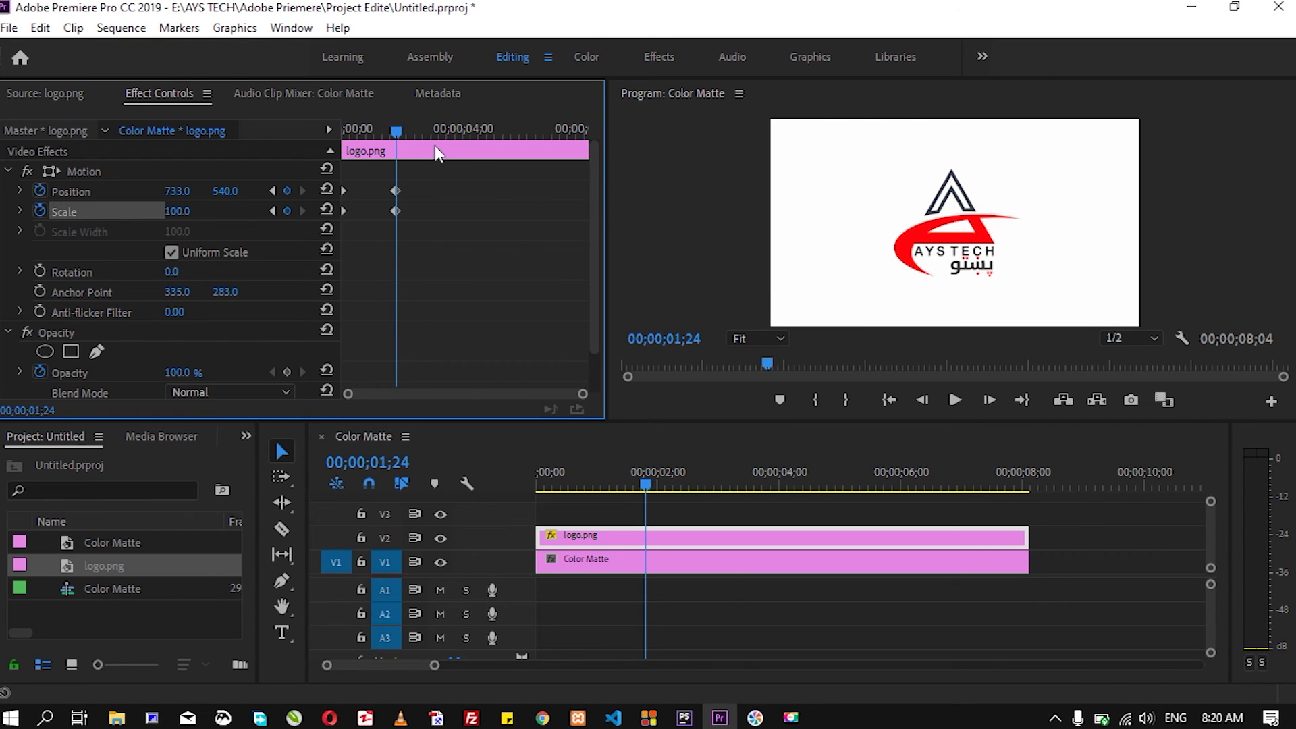
# Add Position and Scale keyframes at 00;00;04;20 that hold the logo's current values.
pyautogui.moveTo(645, 483); pyautogui.dragTo(819, 502)
pyautogui.click(286, 191)
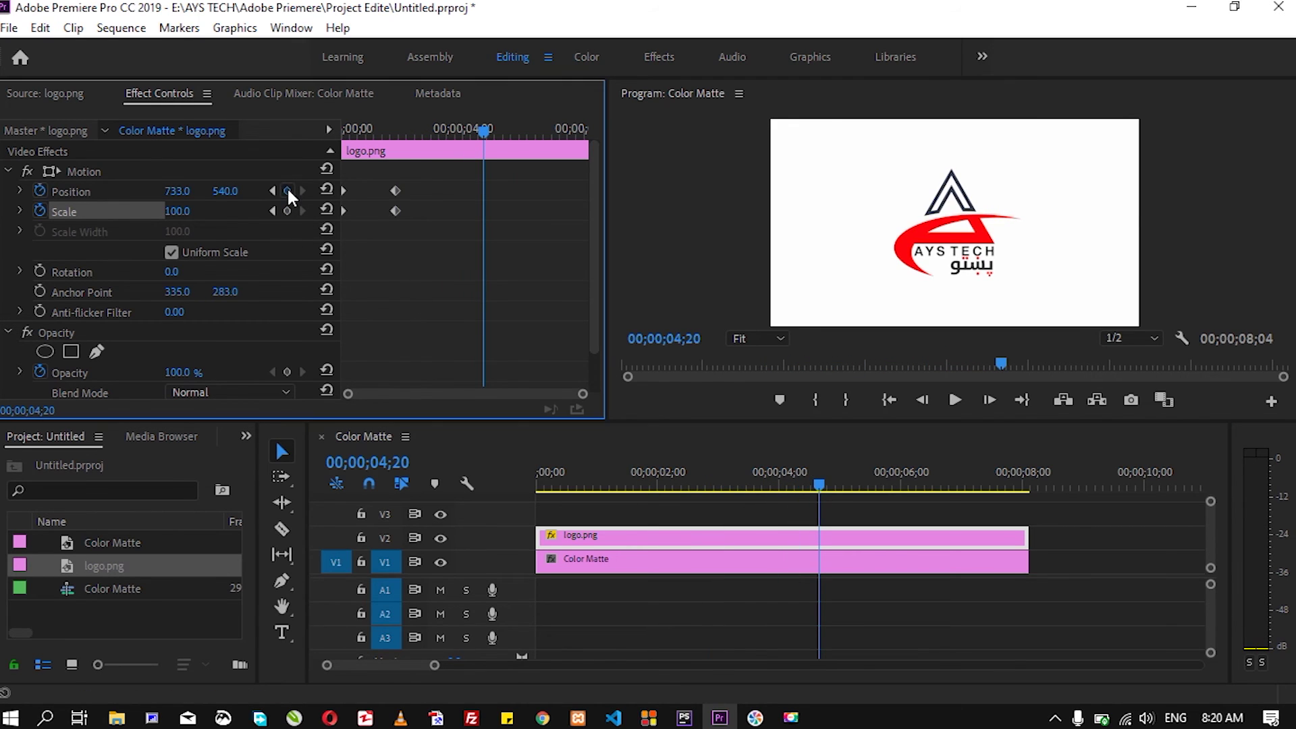
pyautogui.click(287, 211)
# At 00;00;06;20, keyframe the logo's horizontal Position at 1827 and its Scale at 0.
pyautogui.click(884, 489)
pyautogui.moveTo(885, 494); pyautogui.dragTo(941, 498)
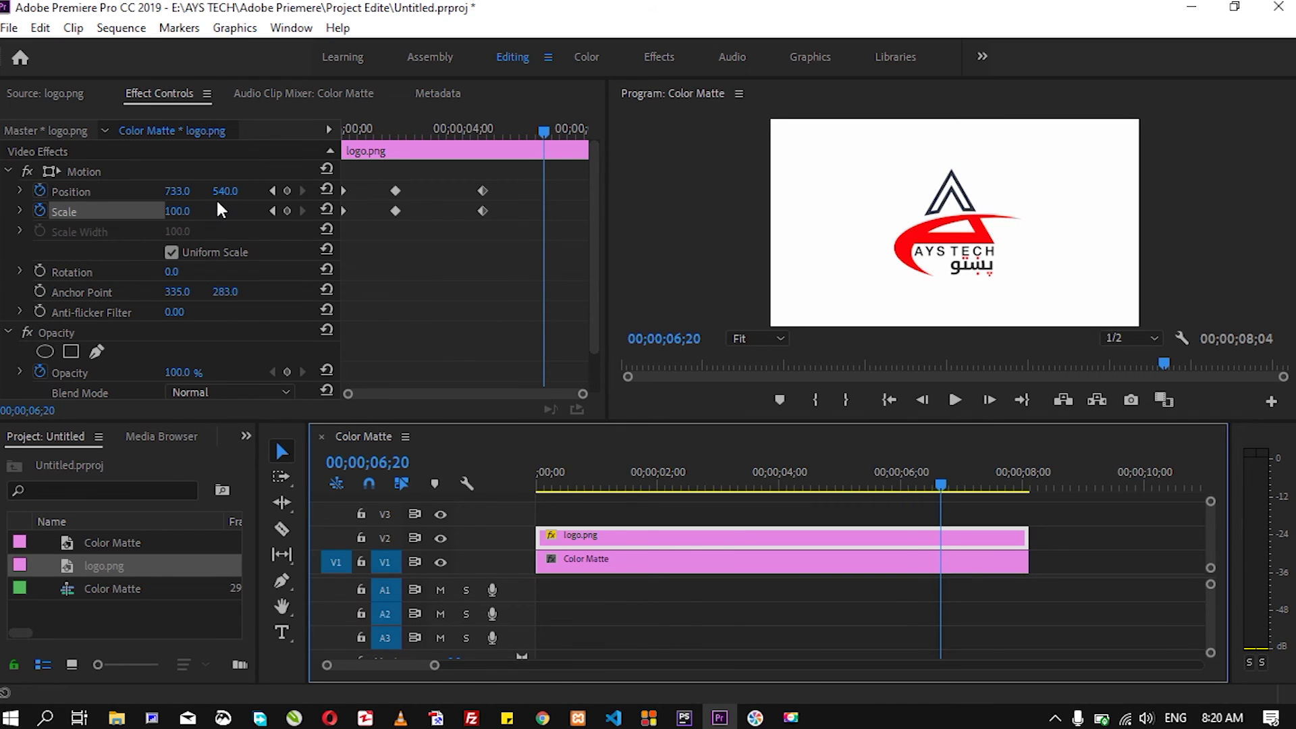
pyautogui.moveTo(181, 191); pyautogui.dragTo(601, 191)
pyautogui.click(178, 211)
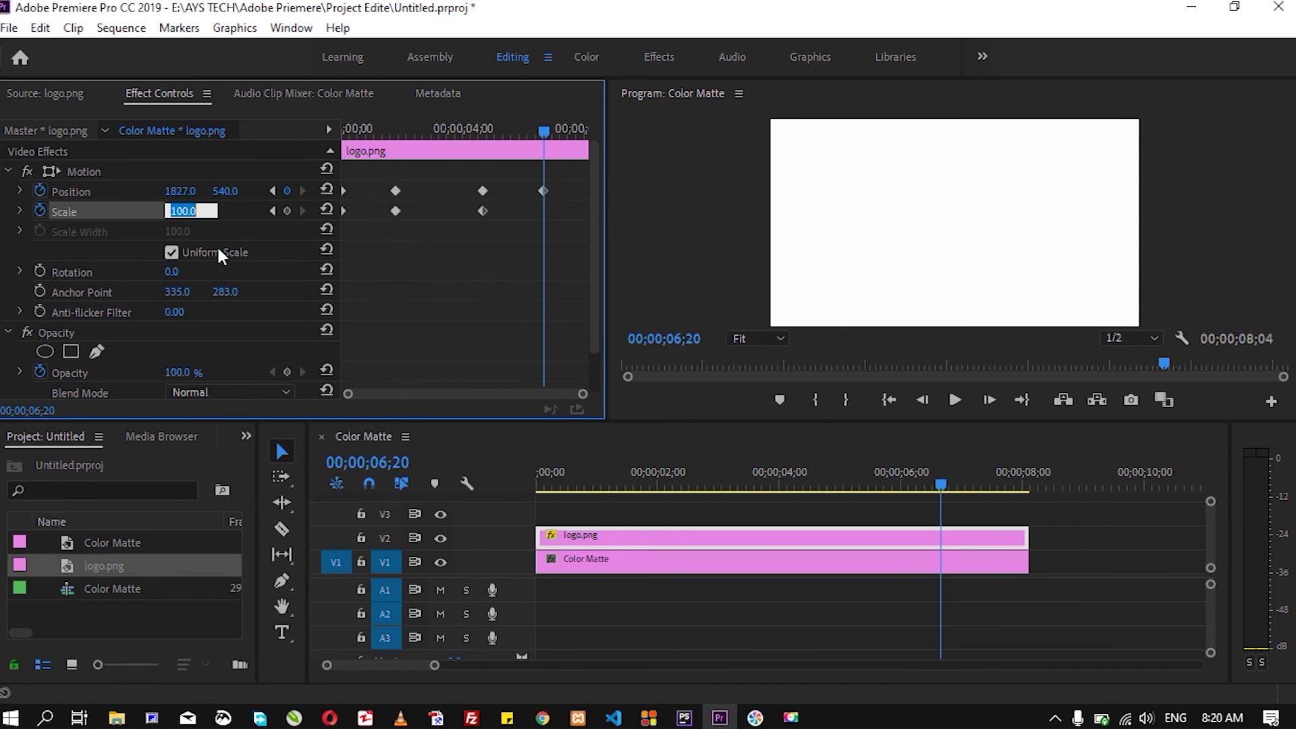
pyautogui.write('0')
pyautogui.press('Return')
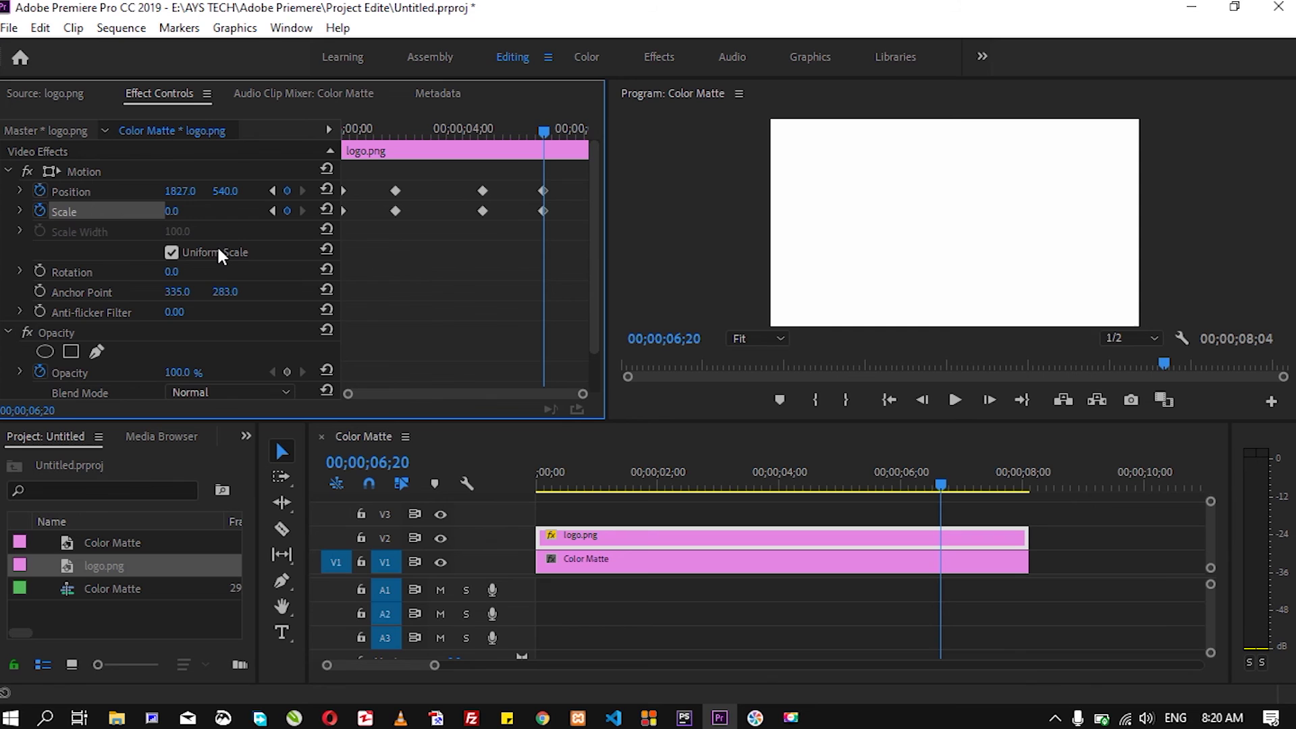
# Play the combined Position and Scale animation from the start of the sequence.
pyautogui.moveTo(940, 481); pyautogui.dragTo(537, 487)
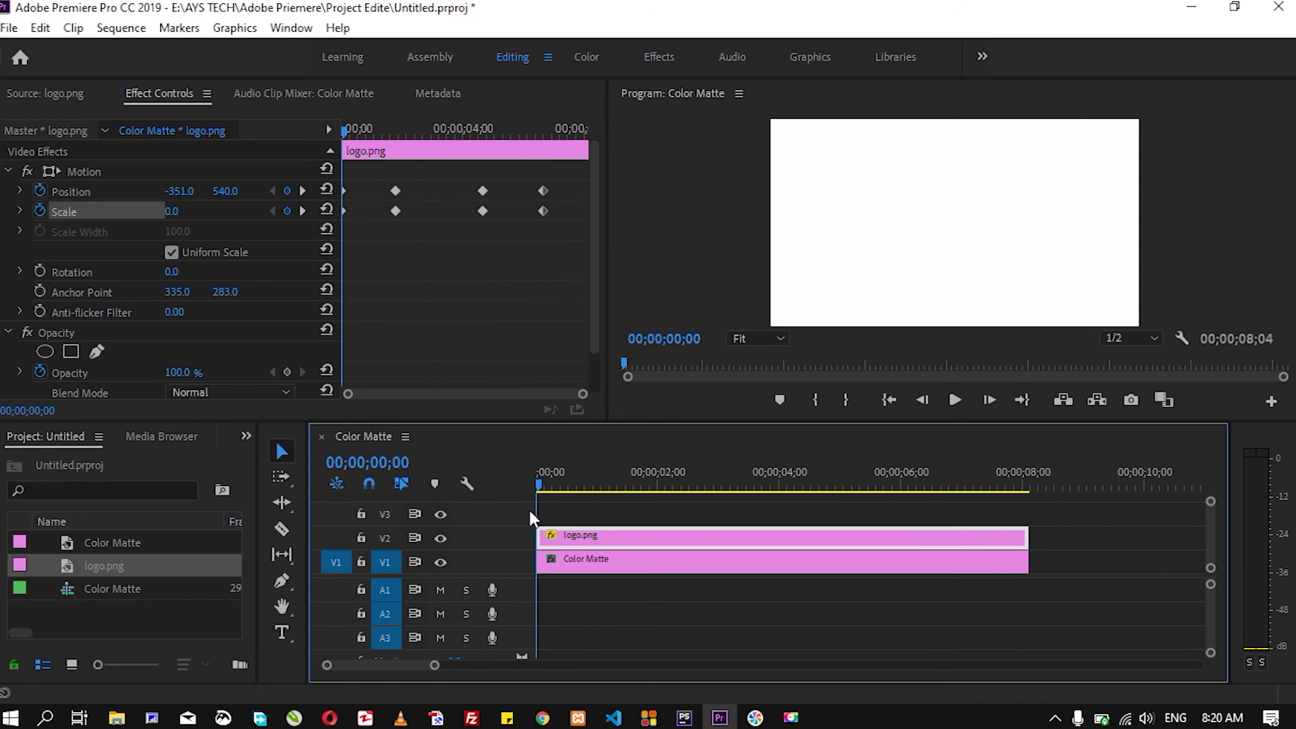
pyautogui.press('space')
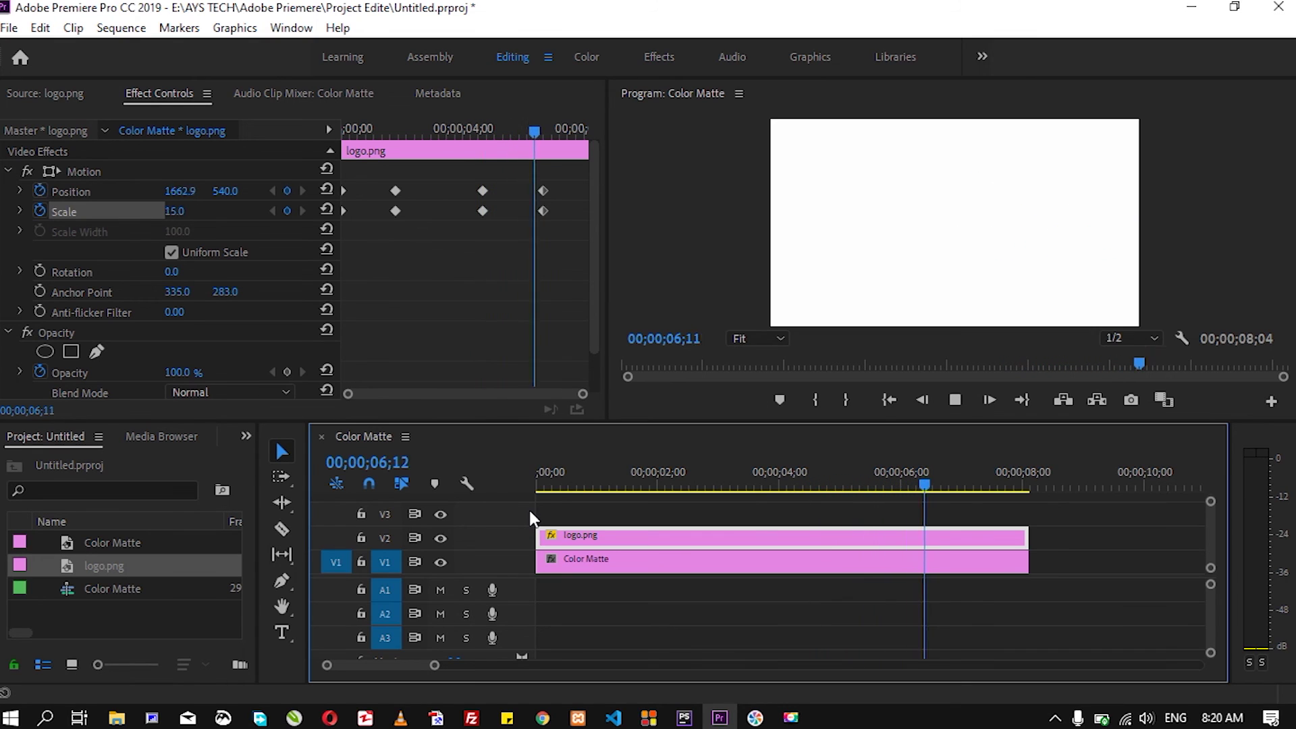
pyautogui.press('space')
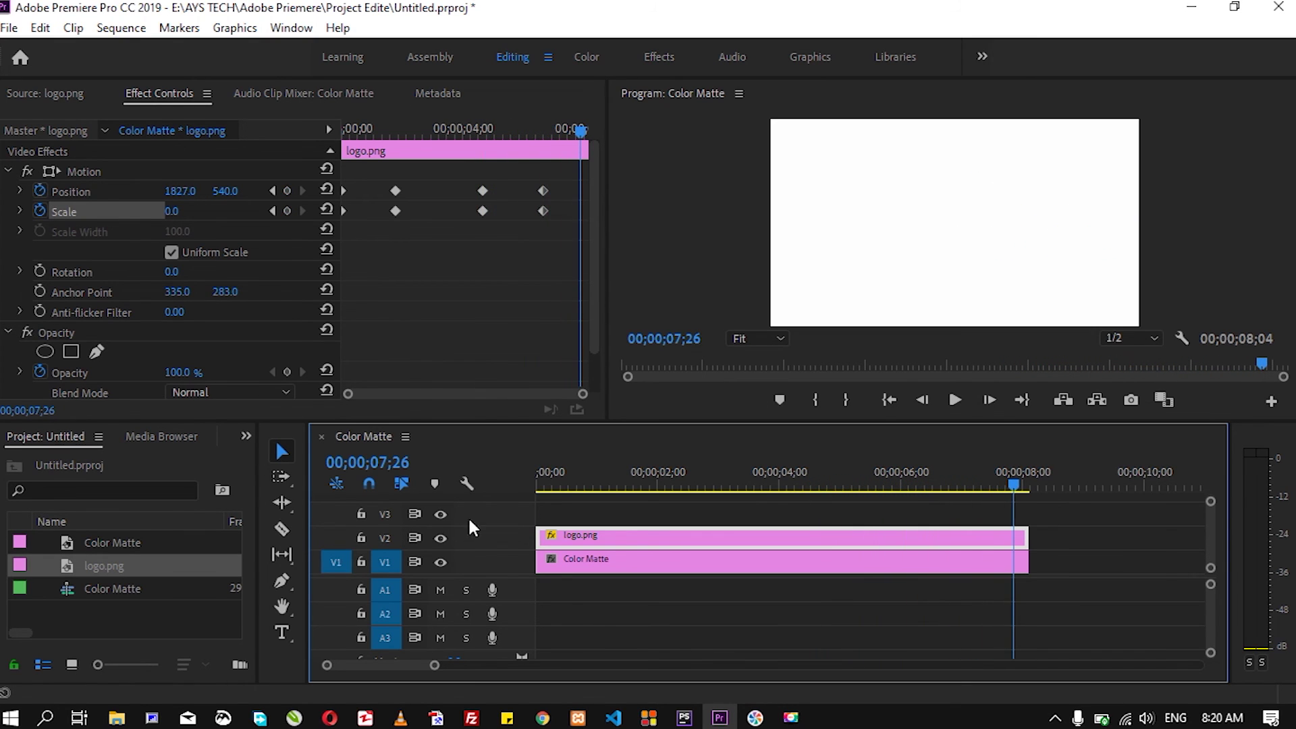
# Move the second Position and Scale keyframes earlier and the third pair later to speed up entrance and exit, and play the animation.
pyautogui.moveTo(423, 183); pyautogui.dragTo(513, 215)
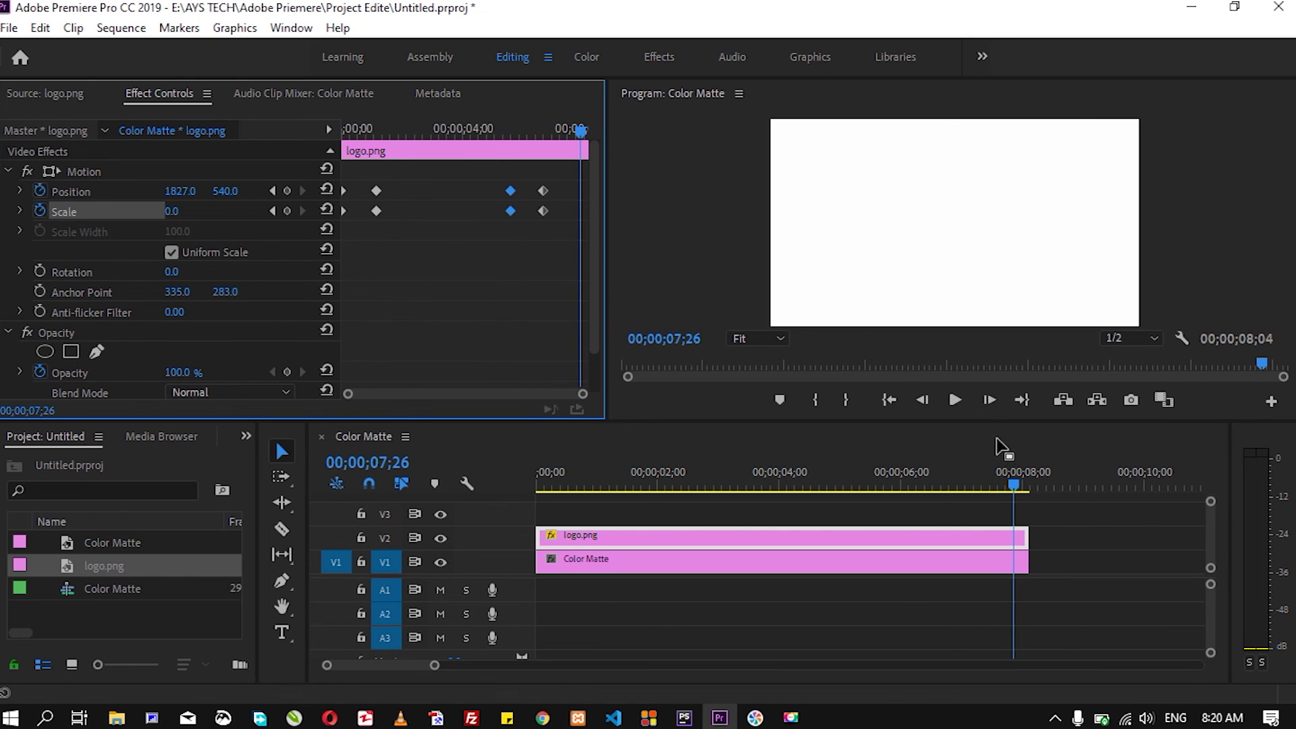
pyautogui.moveTo(1013, 480); pyautogui.dragTo(499, 503)
pyautogui.press('space')
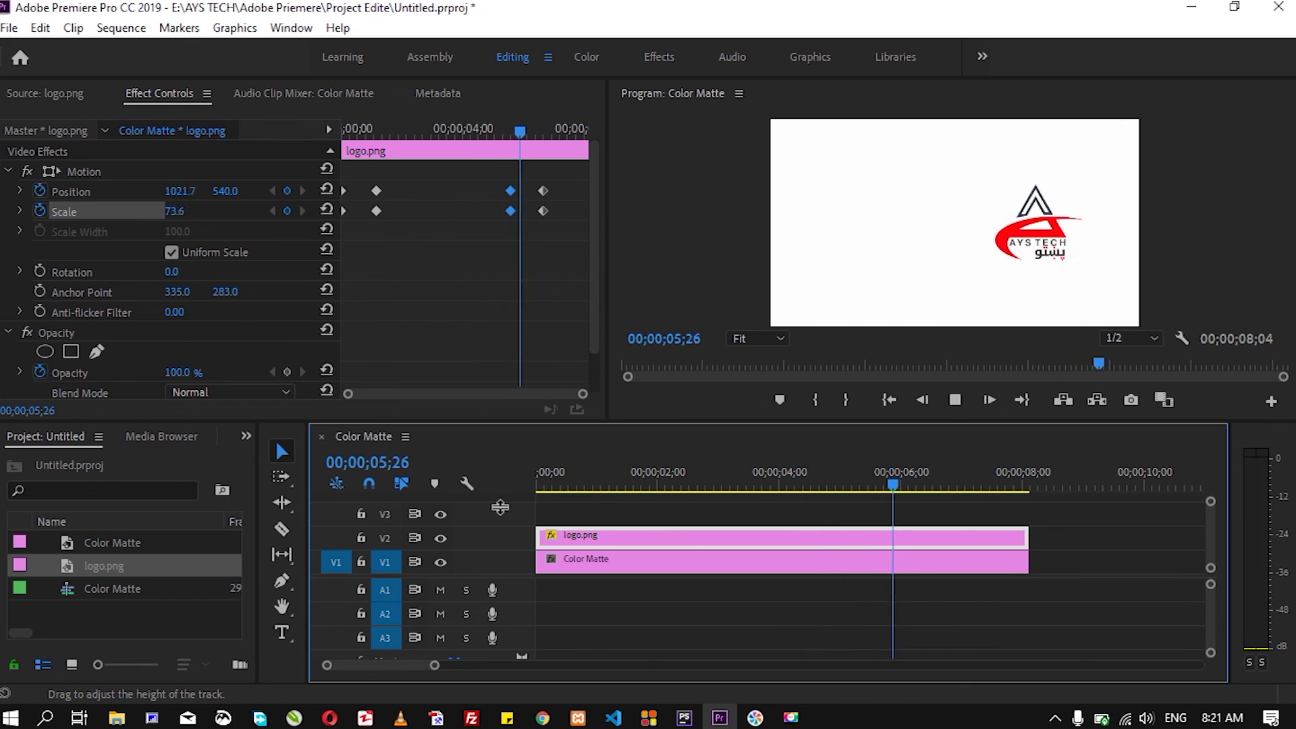
pyautogui.press('space')
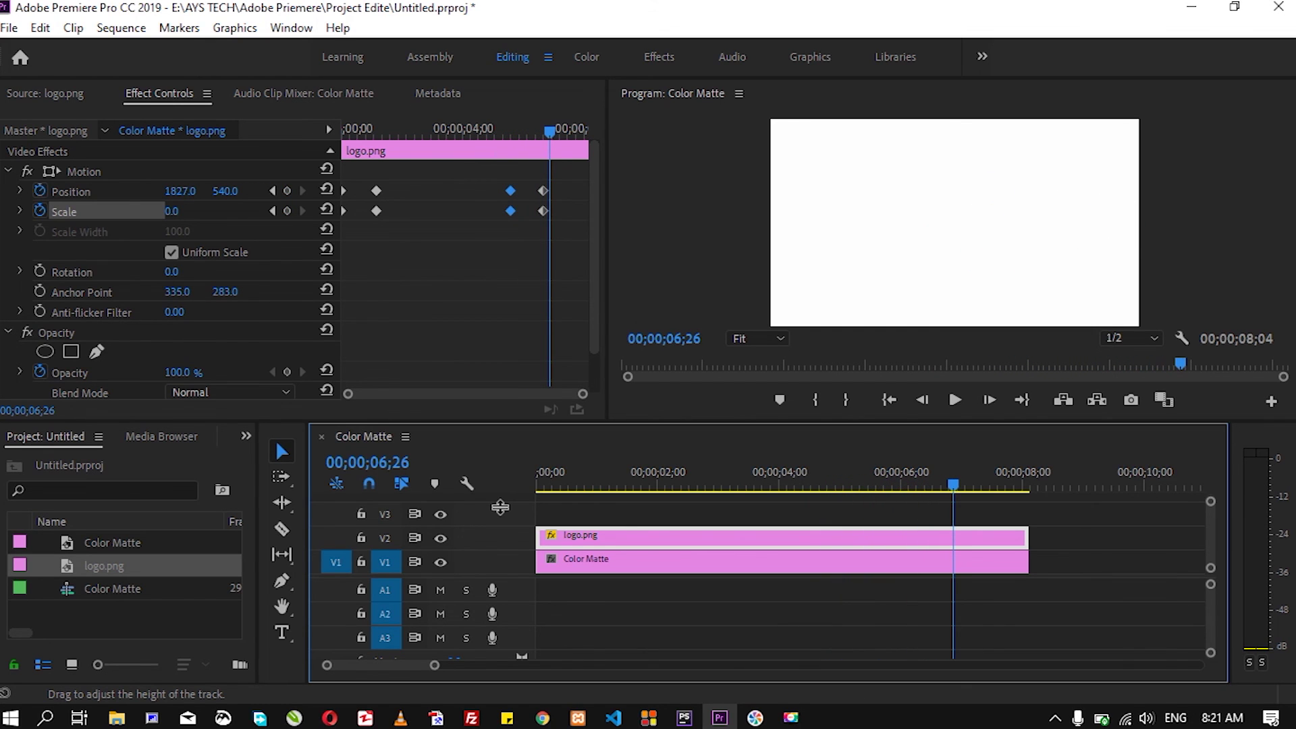